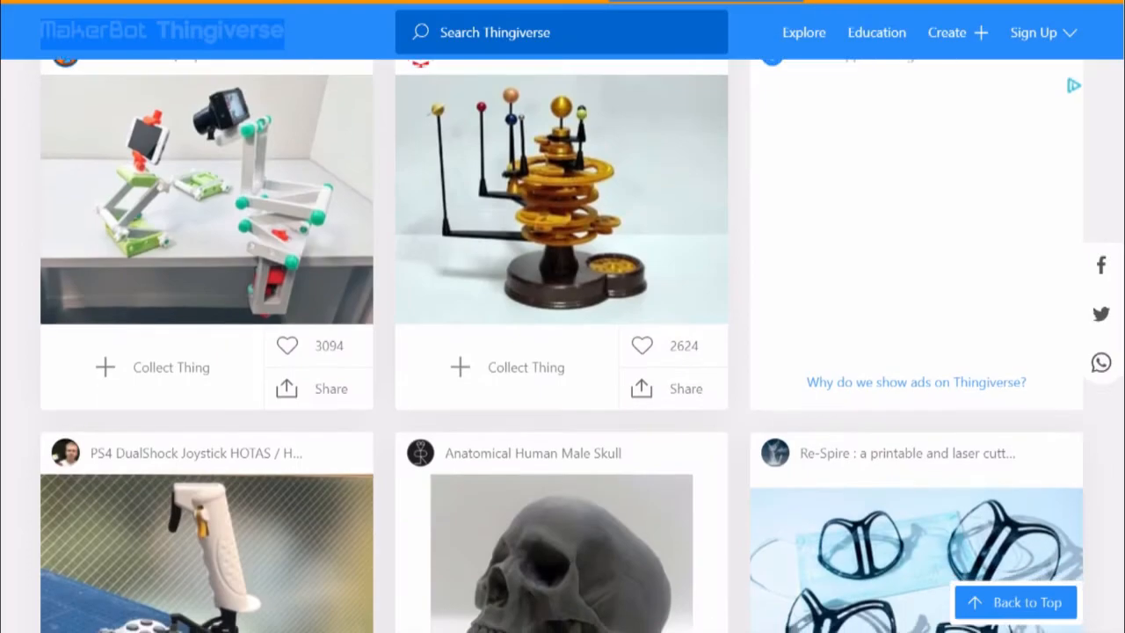
Browse the popular designs on Thingiverse to see what kinds of printable models are offered
{"action": "scroll", "coordinate": [563, 345], "scroll_direction": "down", "scroll_amount": 2}
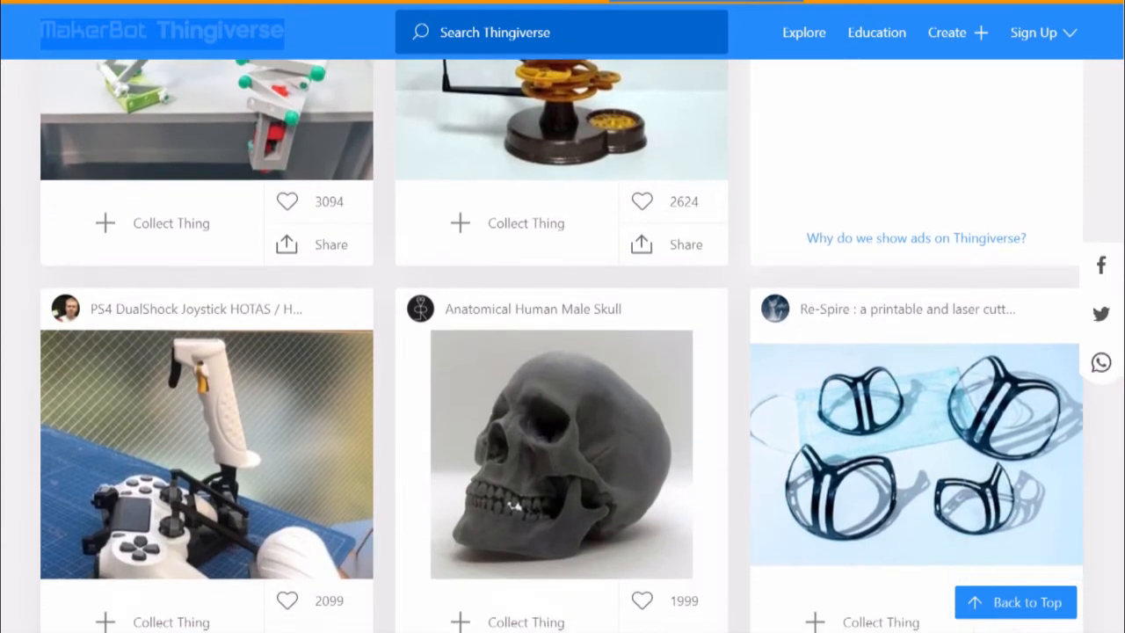
{"action": "scroll", "coordinate": [563, 346], "scroll_direction": "down", "scroll_amount": 2}
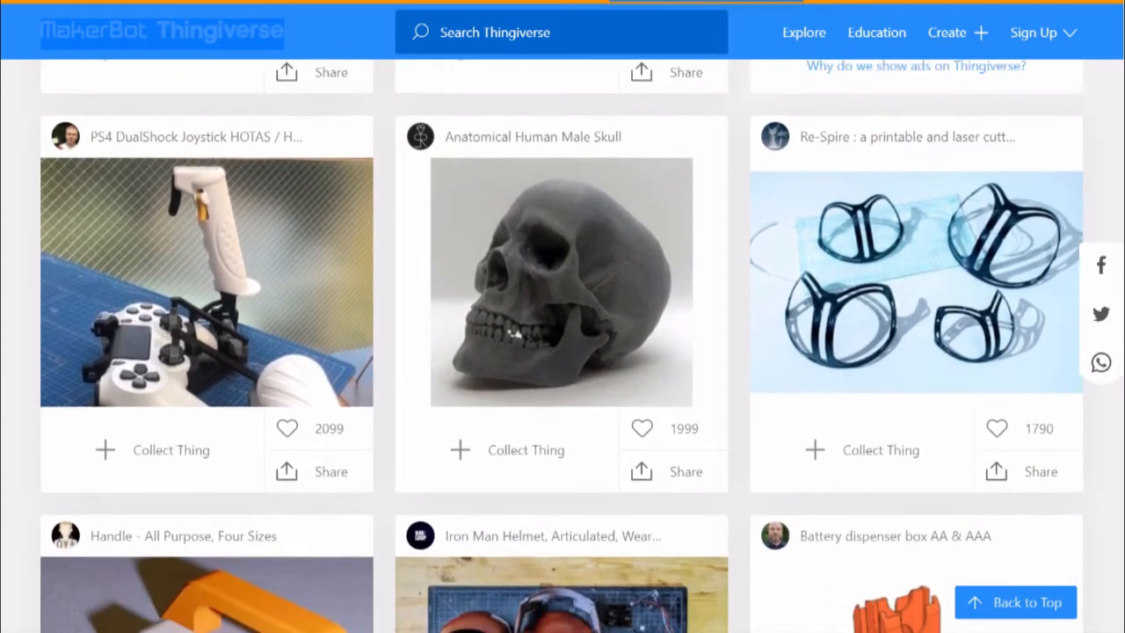
{"action": "scroll", "coordinate": [562, 345], "scroll_direction": "down", "scroll_amount": 2}
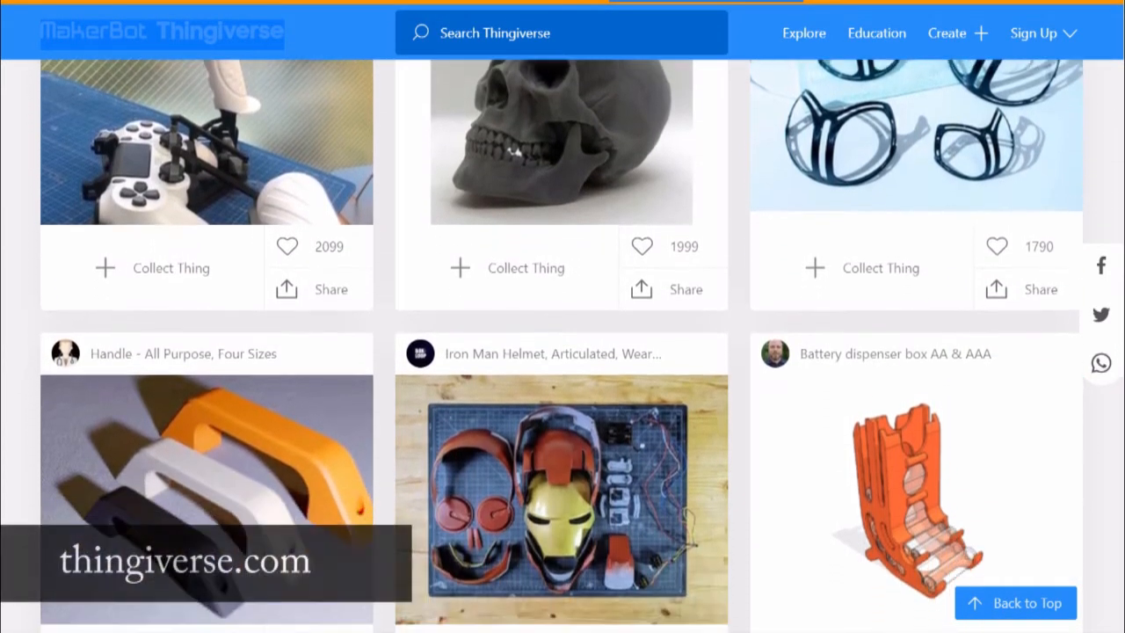
{"action": "scroll", "coordinate": [562, 345], "scroll_direction": "down", "scroll_amount": 3}
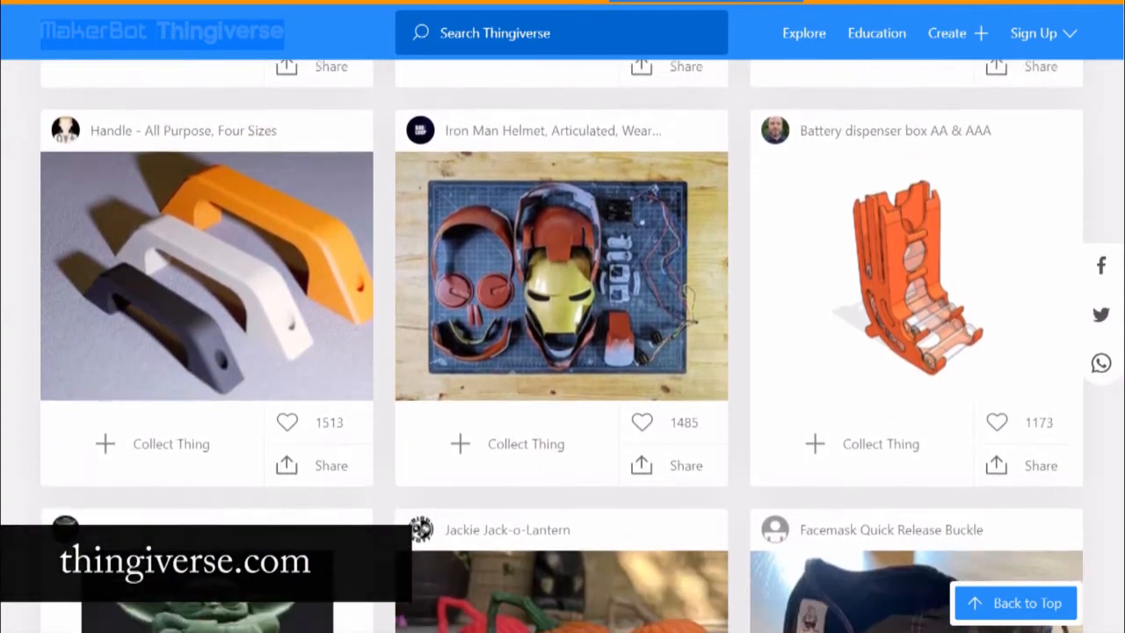
{"action": "scroll", "coordinate": [562, 345], "scroll_direction": "down", "scroll_amount": 4}
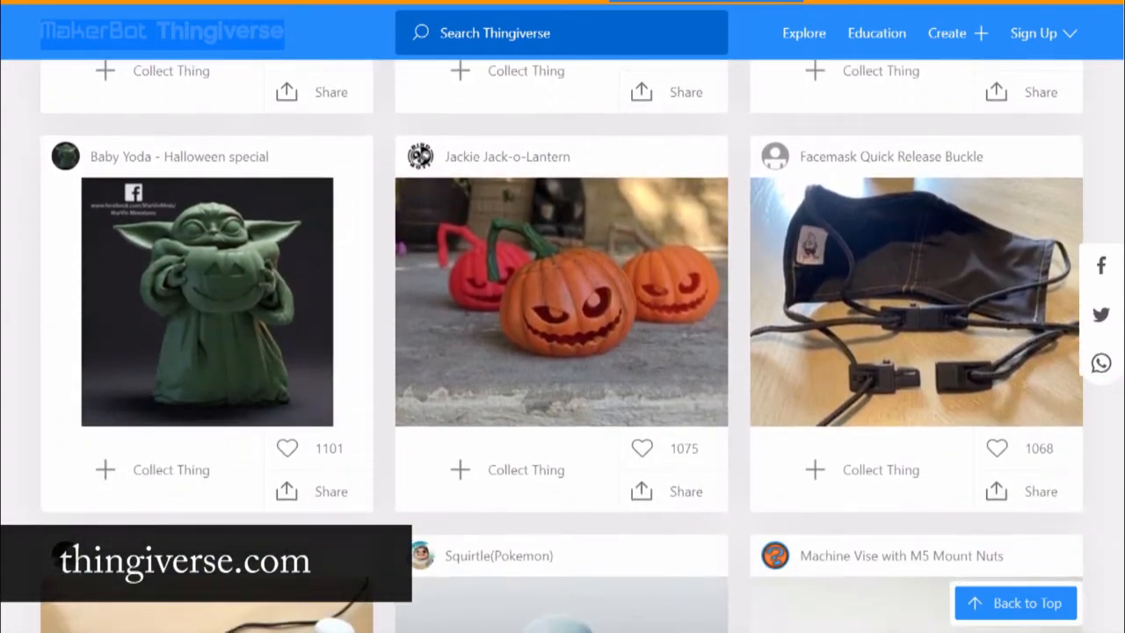
{"action": "scroll", "coordinate": [562, 316], "scroll_direction": "down", "scroll_amount": 4}
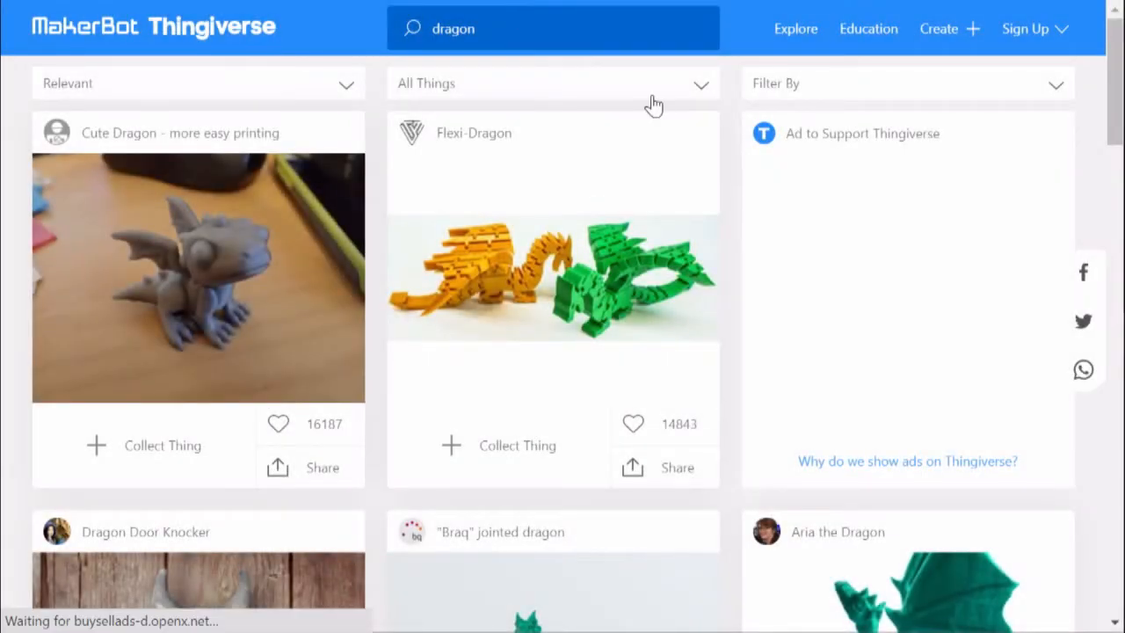
Open the Aria the Dragon design from the dragon search results and look through its page and thing files
{"action": "scroll", "coordinate": [653, 105], "scroll_direction": "down", "scroll_amount": 5}
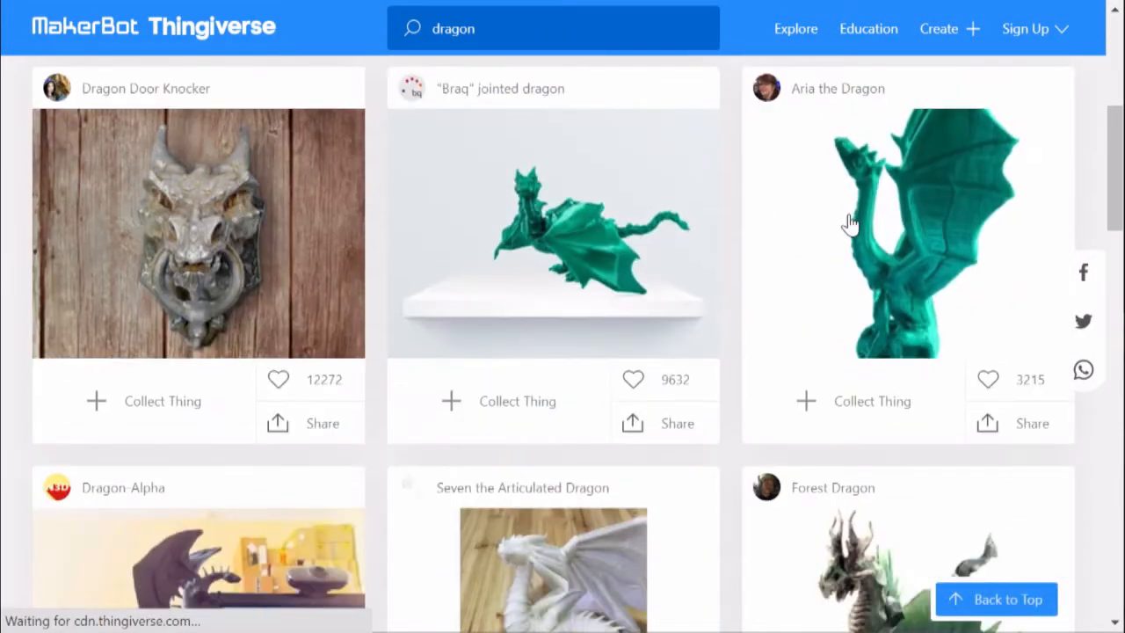
{"action": "left_click", "coordinate": [849, 224]}
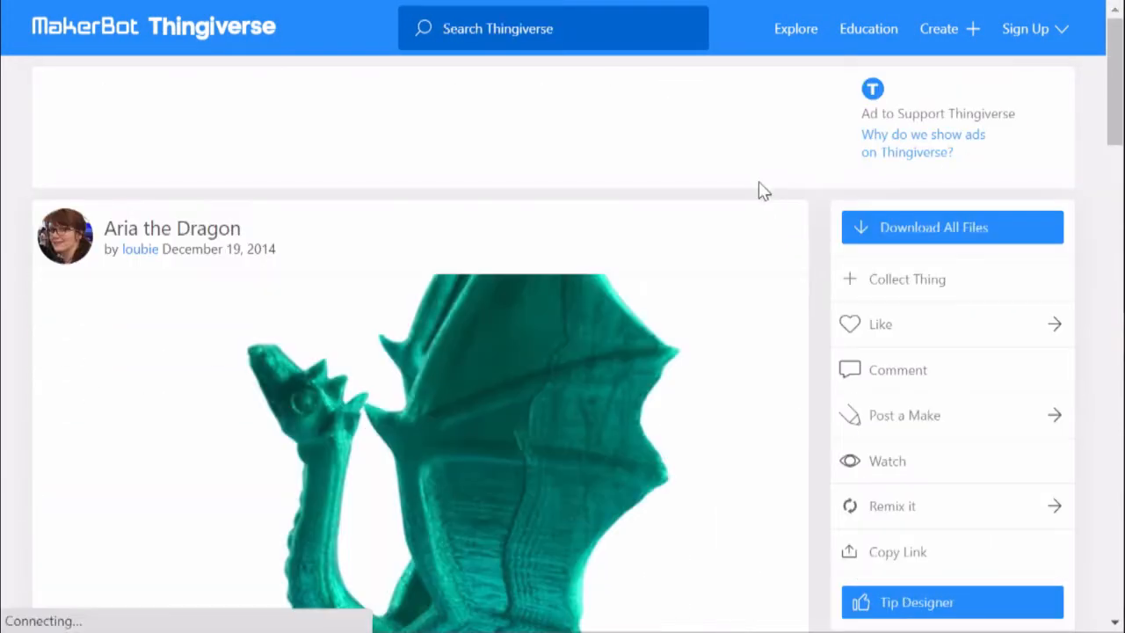
{"action": "scroll", "coordinate": [761, 188], "scroll_direction": "down", "scroll_amount": 7}
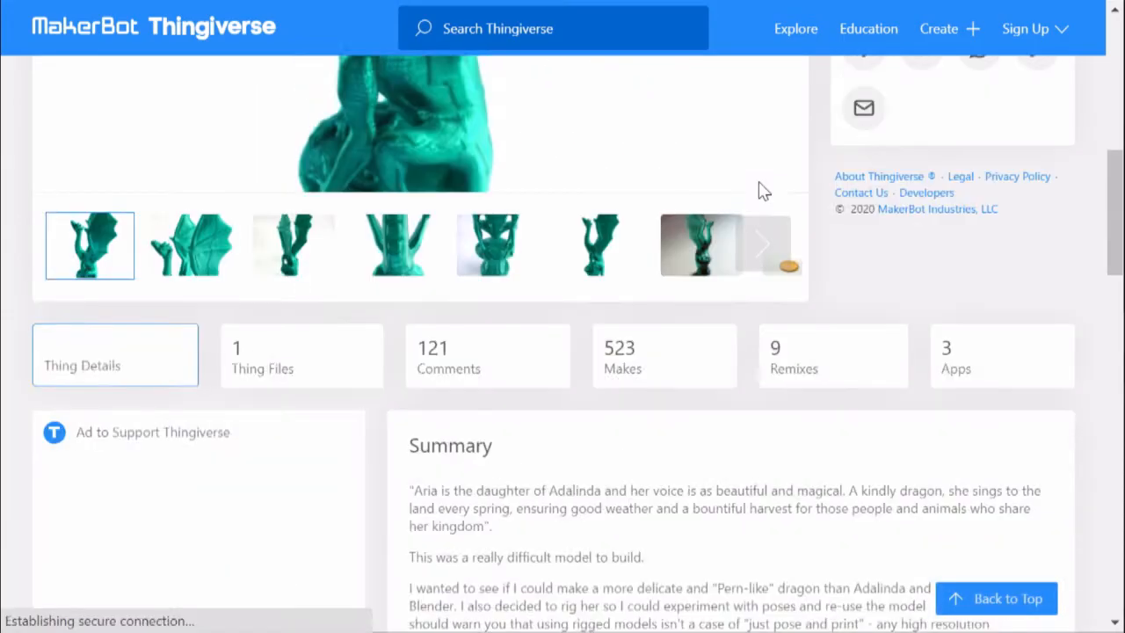
{"action": "scroll", "coordinate": [527, 263], "scroll_direction": "down", "scroll_amount": 1}
{"action": "left_click", "coordinate": [355, 278]}
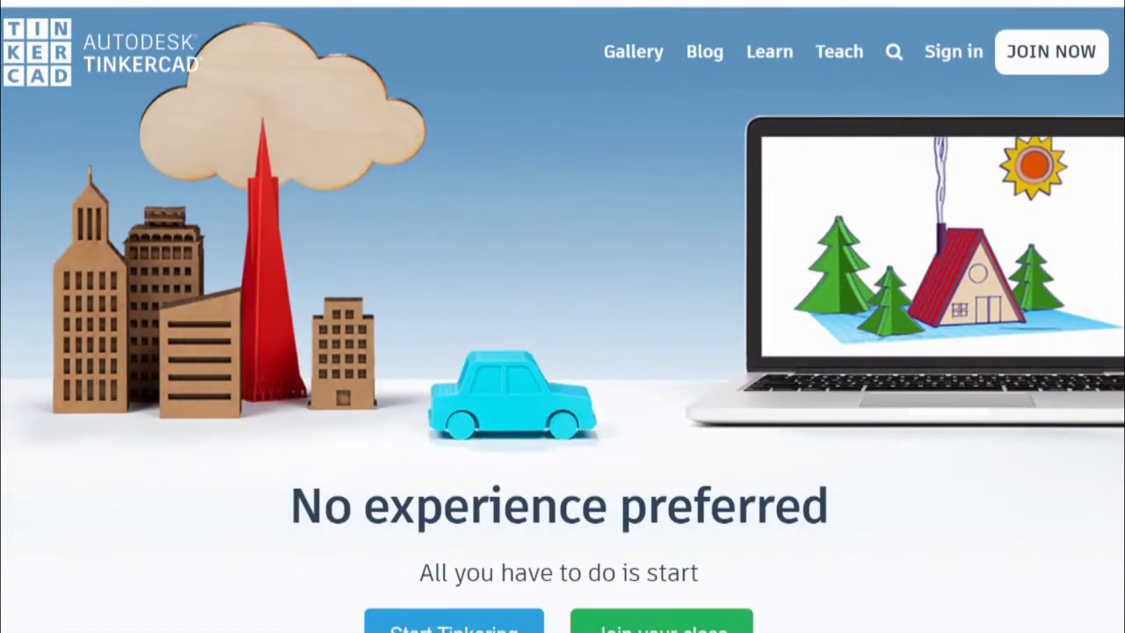
Switch to the Tinkercad website and look over its home page down to the 3D Design, Electronics and Codeblocks areas
{"action": "scroll", "coordinate": [562, 316], "scroll_direction": "down", "scroll_amount": 3}
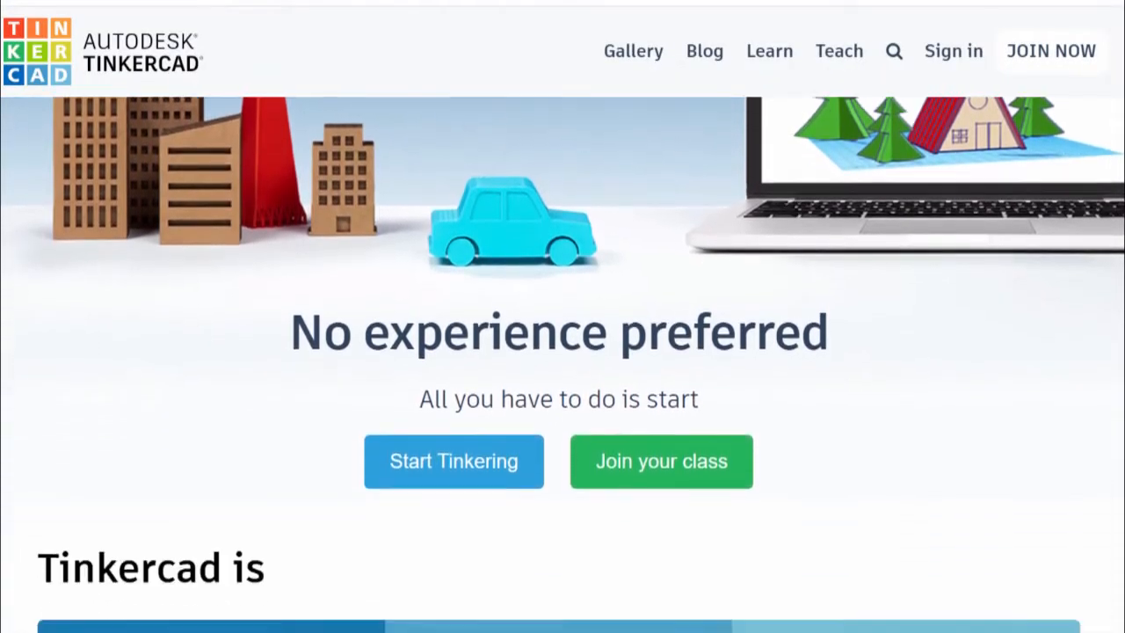
{"action": "scroll", "coordinate": [562, 316], "scroll_direction": "down", "scroll_amount": 5}
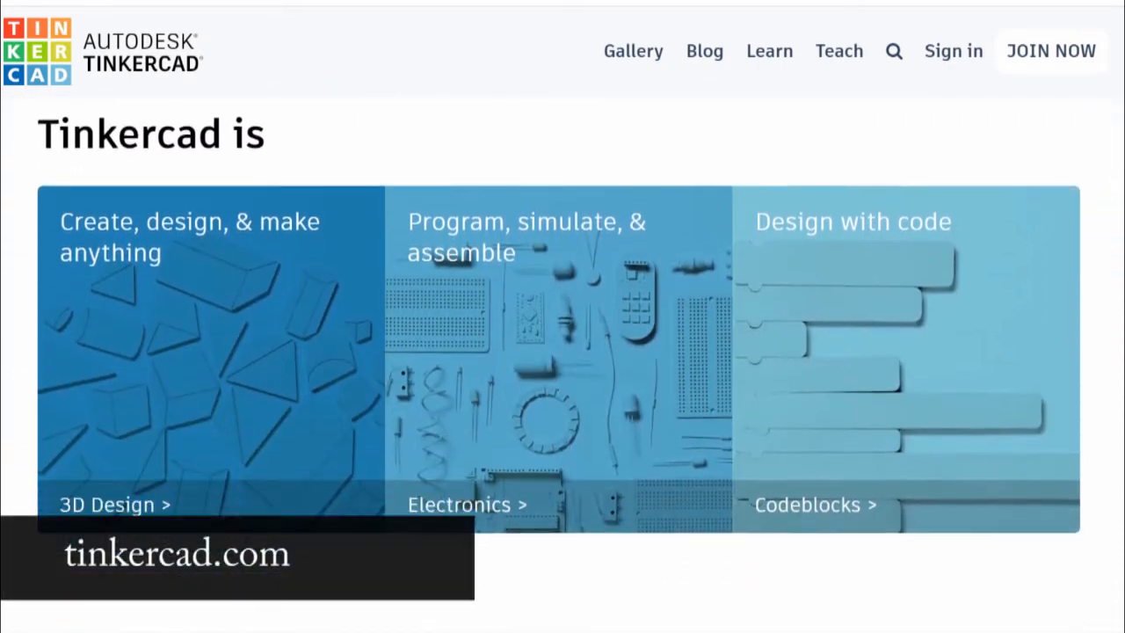
{"action": "scroll", "coordinate": [562, 316], "scroll_direction": "down", "scroll_amount": 5}
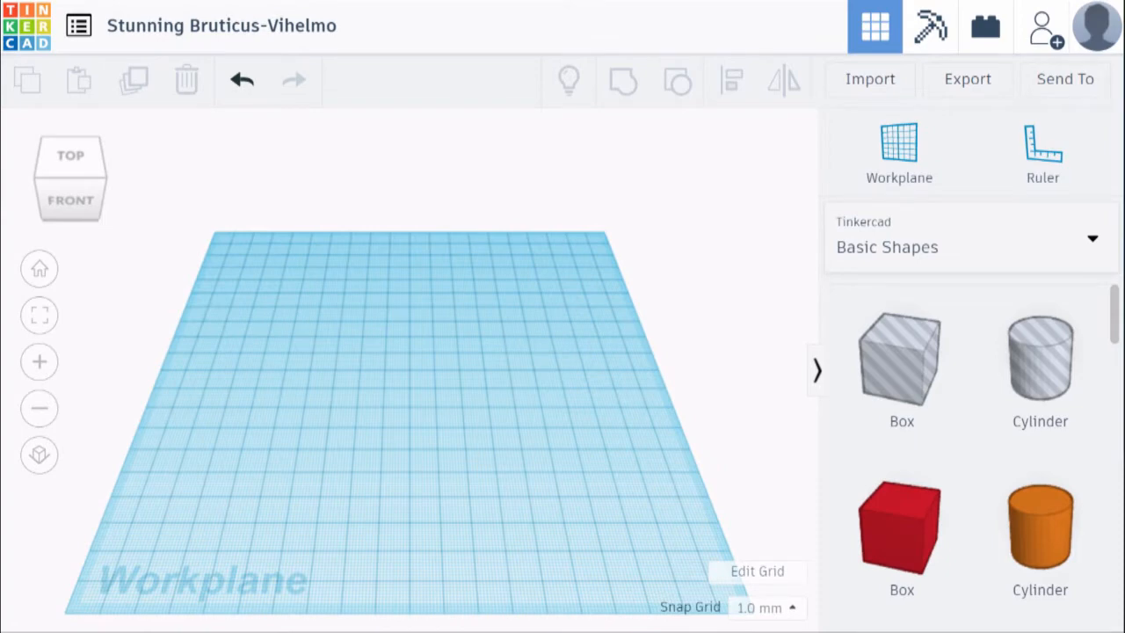
Place a red box near the middle of the workplane and resize it to 58 by 21 mm with a height of 13 mm
{"action": "left_click_drag", "start_coordinate": [909, 520], "coordinate": [413, 397]}
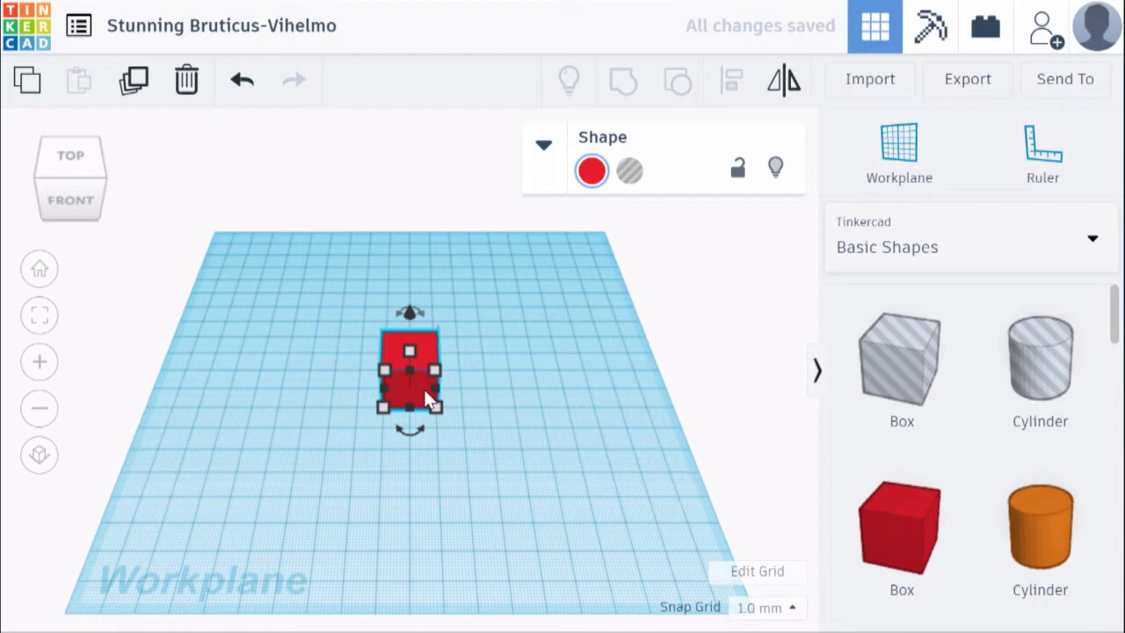
{"action": "mouse_move", "coordinate": [436, 407]}
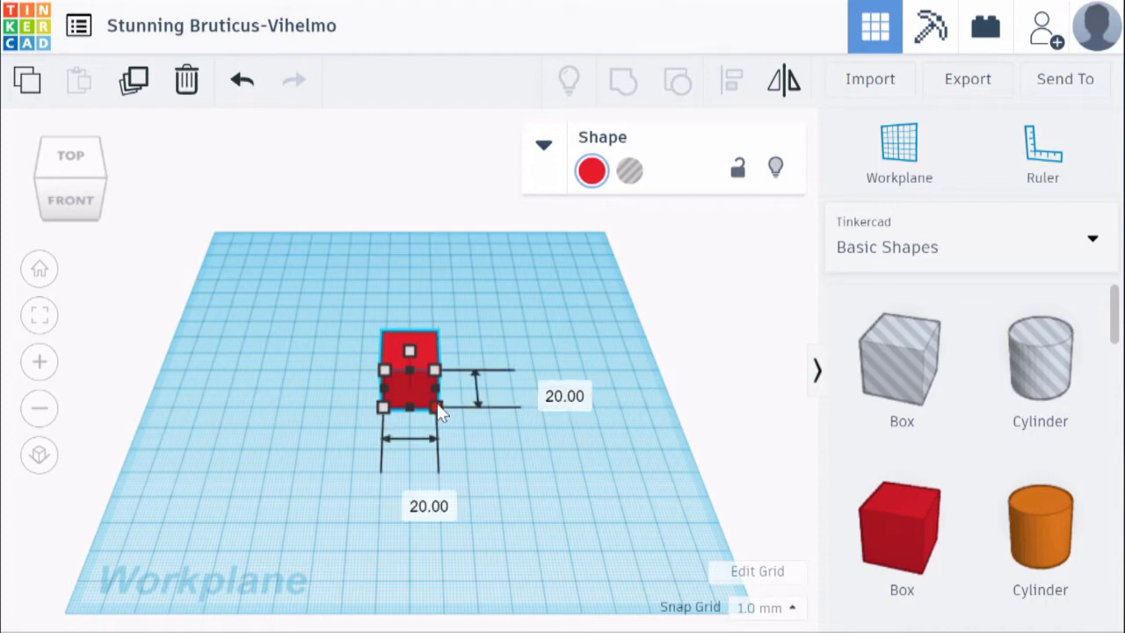
{"action": "left_click_drag", "start_coordinate": [437, 408], "coordinate": [536, 408]}
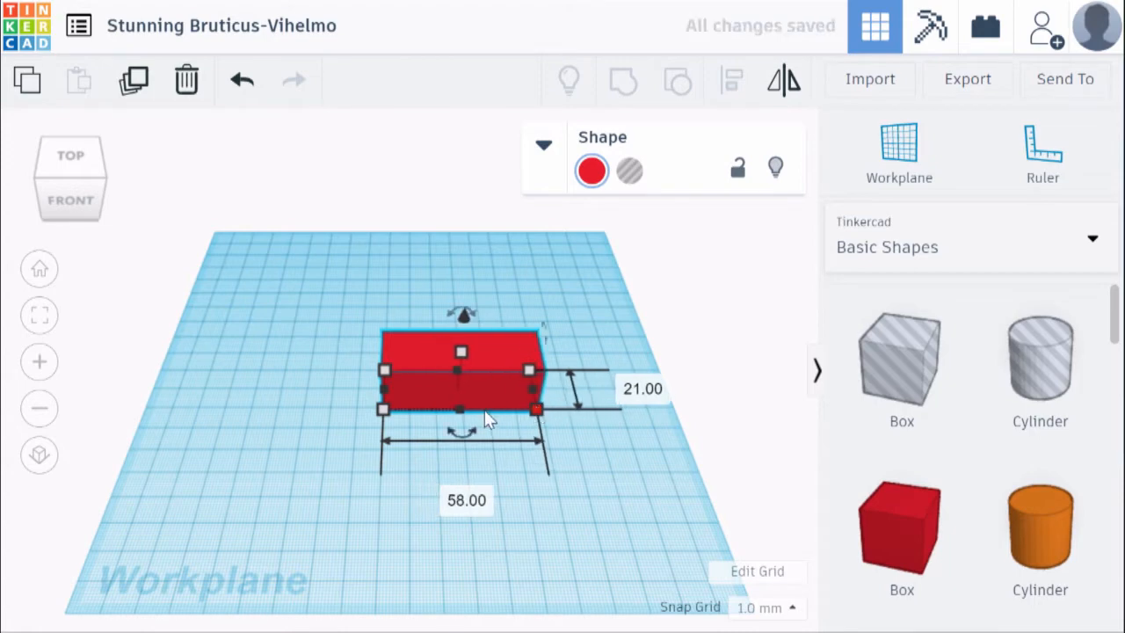
{"action": "left_click_drag", "start_coordinate": [460, 352], "coordinate": [459, 362]}
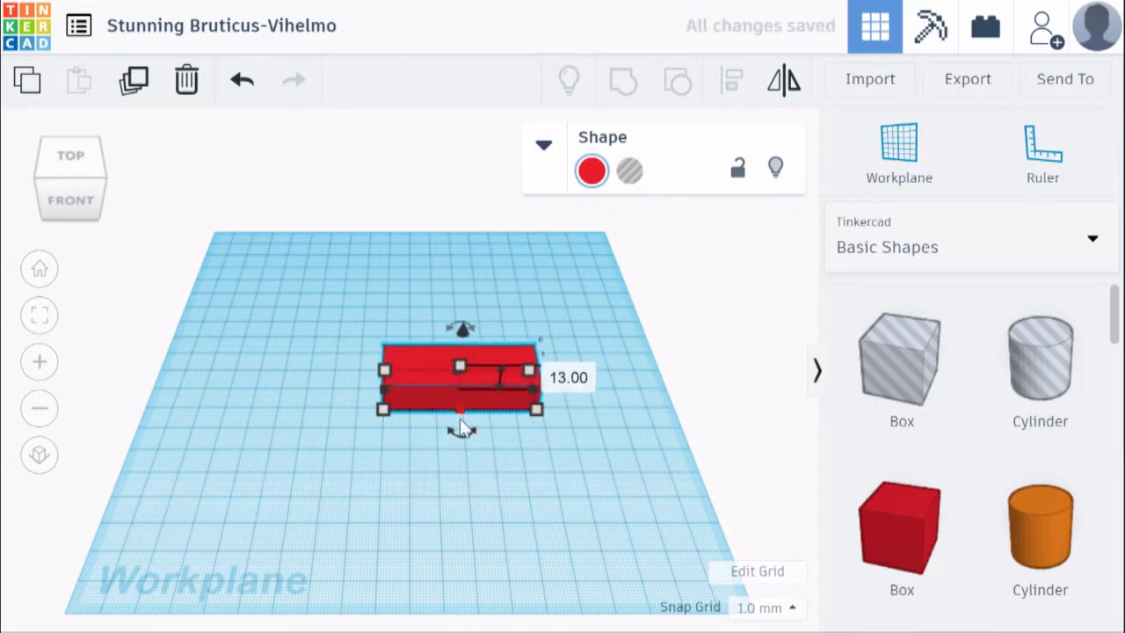
{"action": "mouse_move", "coordinate": [465, 434]}
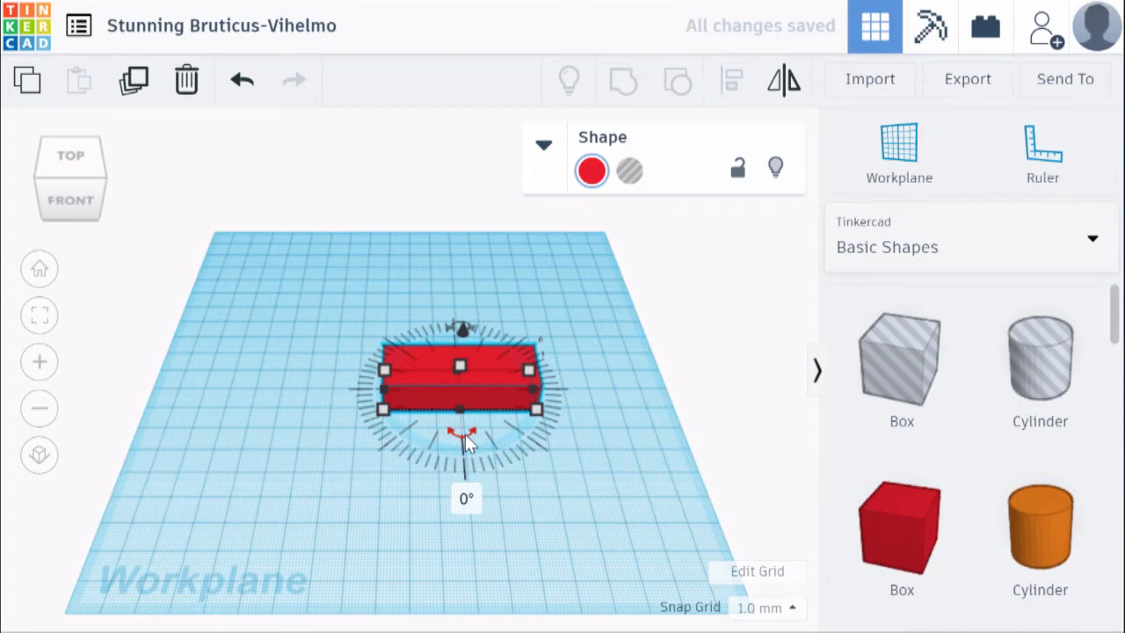
{"action": "left_click", "coordinate": [463, 459]}
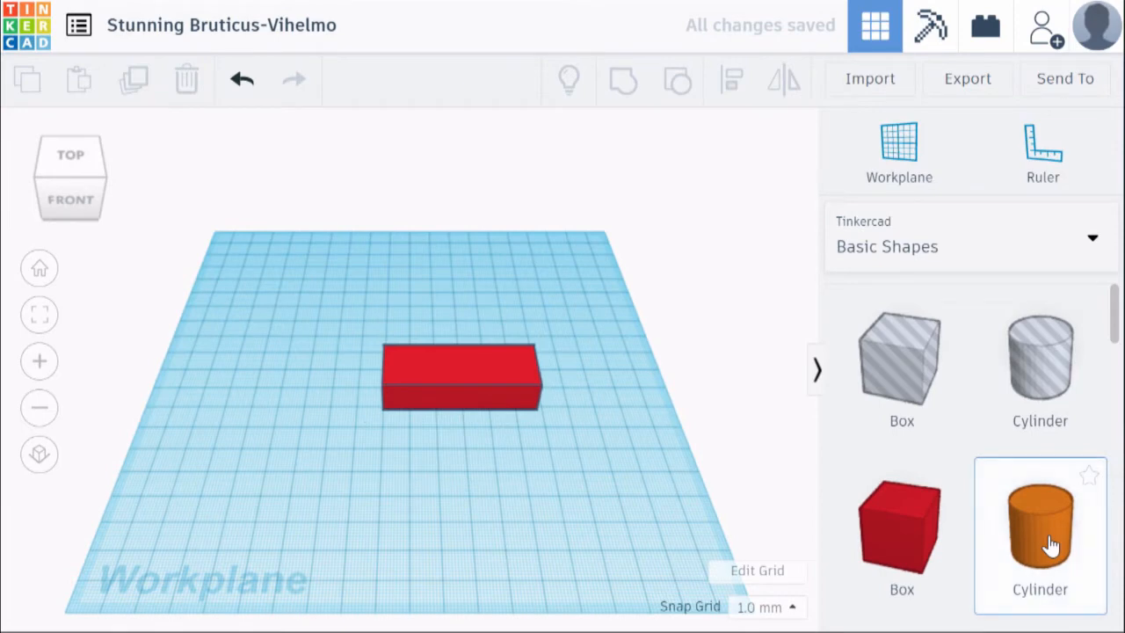
Add an orange cylinder to the workplane, raise it, and move it onto the top of the red box
{"action": "left_click_drag", "start_coordinate": [1051, 545], "coordinate": [302, 448]}
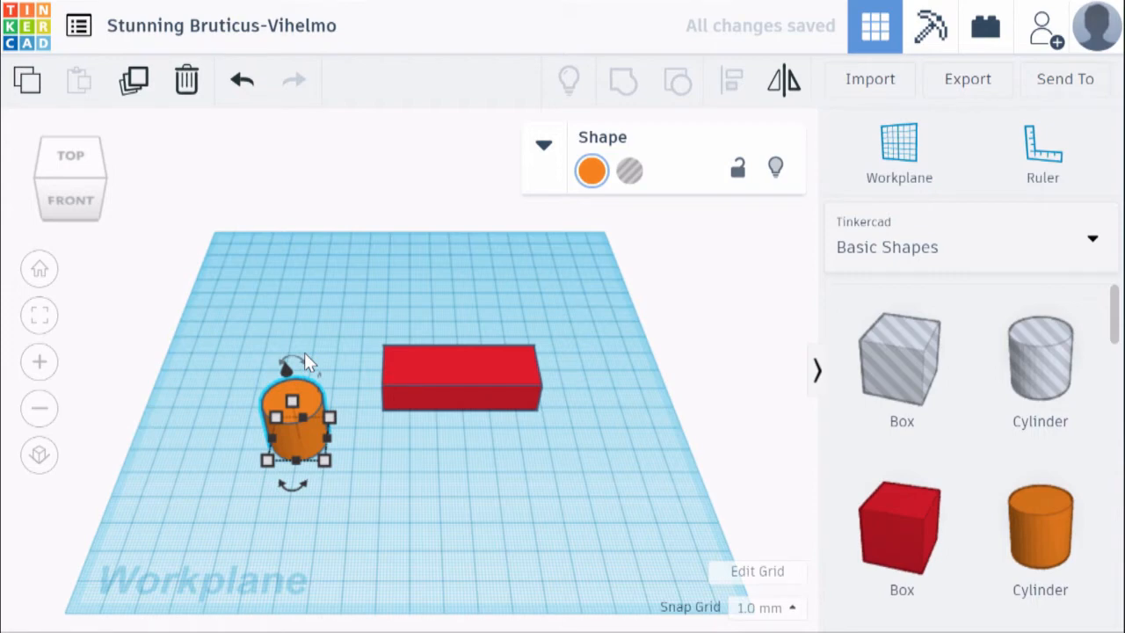
{"action": "left_click_drag", "start_coordinate": [286, 370], "coordinate": [286, 349]}
{"action": "left_click_drag", "start_coordinate": [290, 430], "coordinate": [449, 371]}
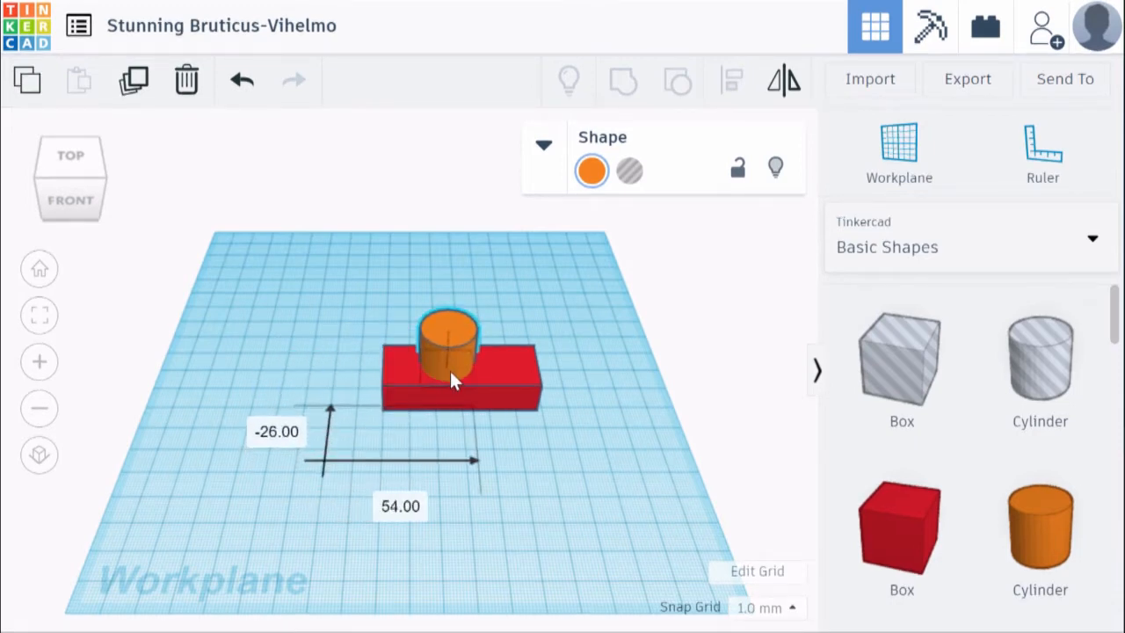
{"action": "left_click", "coordinate": [625, 501]}
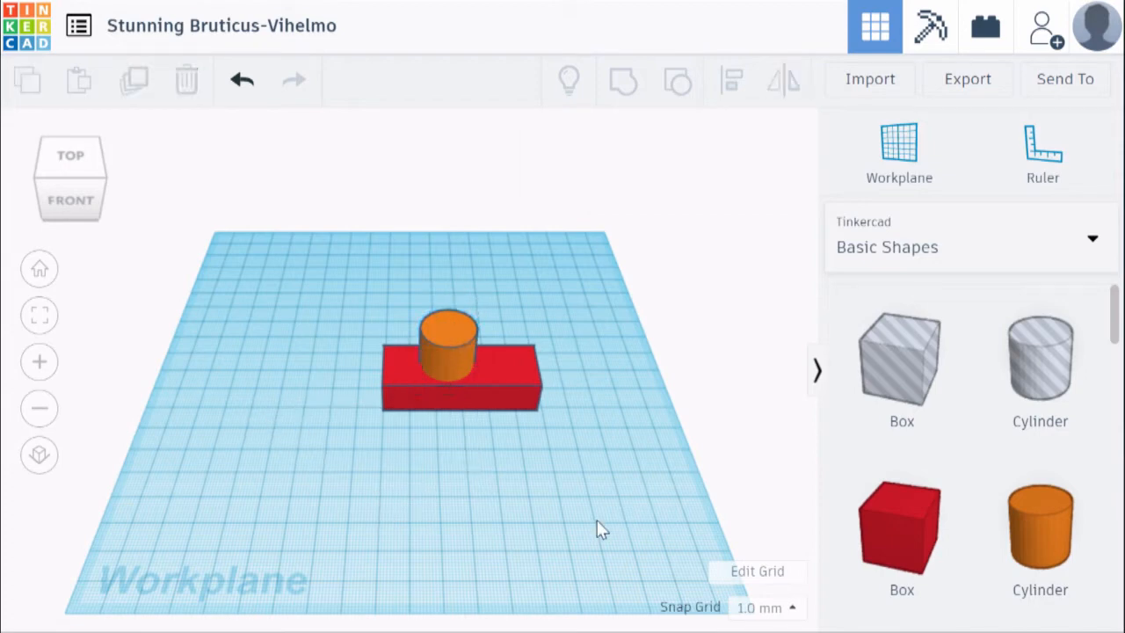
Align the orange cylinder and the red box on their centres along both the box's length and its depth
{"action": "right_click_drag", "start_coordinate": [597, 519], "coordinate": [553, 502]}
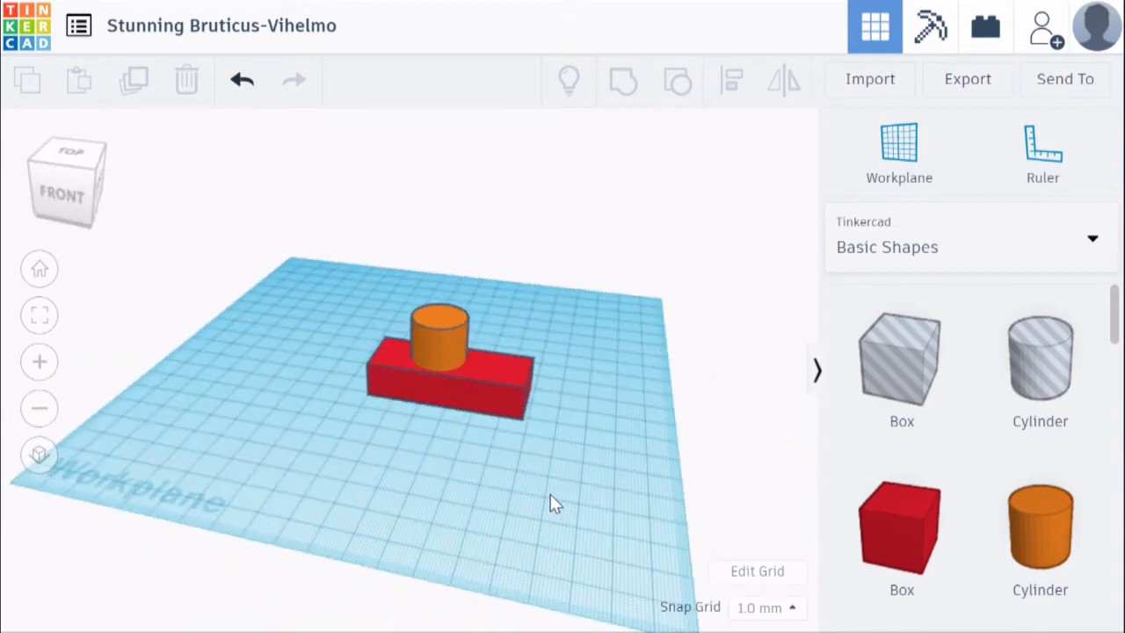
{"action": "left_click", "coordinate": [37, 271]}
{"action": "left_click", "coordinate": [39, 363]}
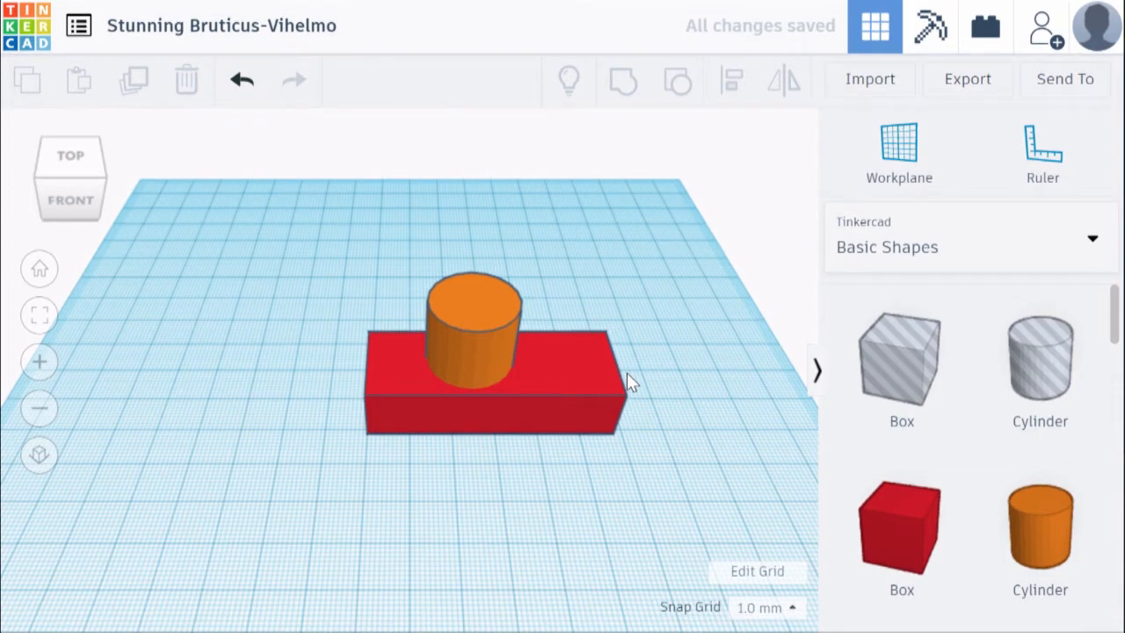
{"action": "left_click", "coordinate": [483, 334]}
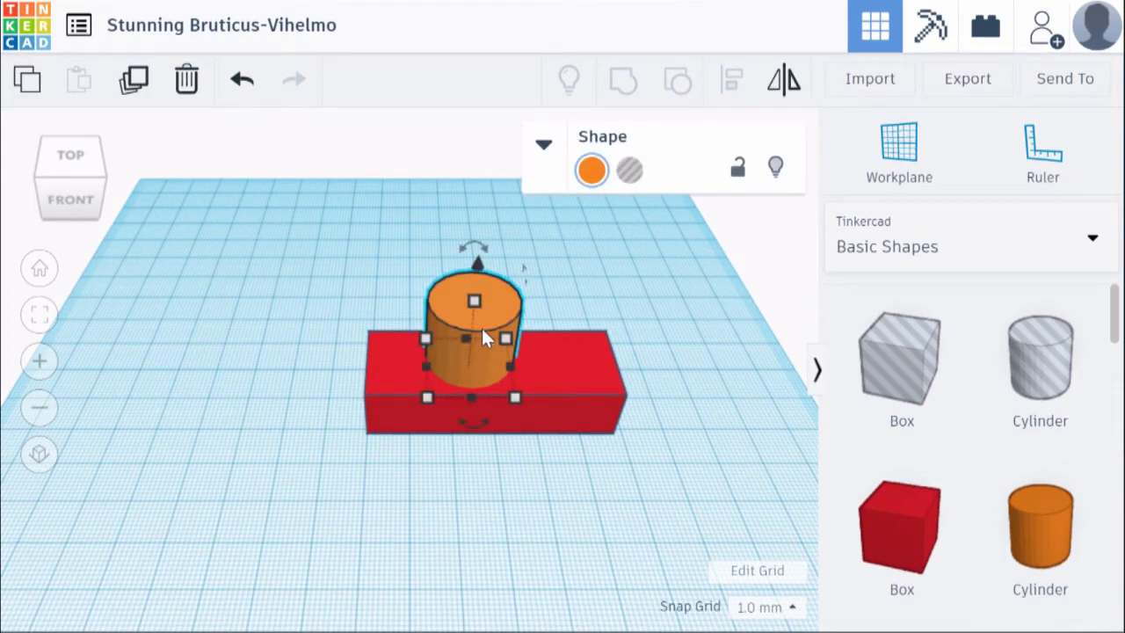
{"action": "left_click", "coordinate": [580, 380], "text": "shift"}
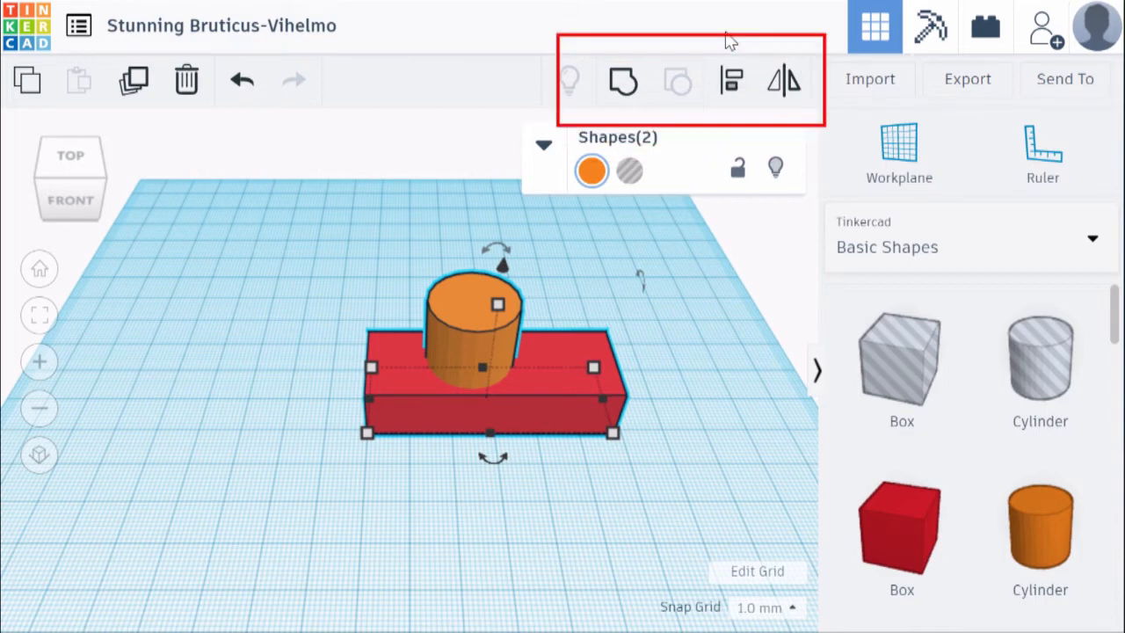
{"action": "left_click", "coordinate": [734, 81]}
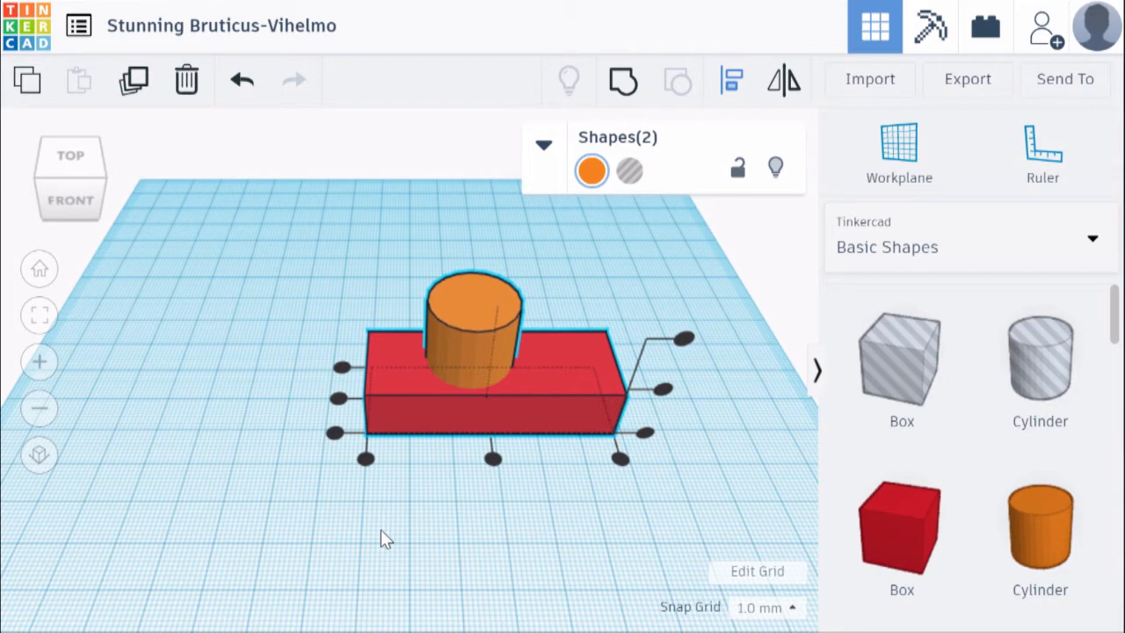
{"action": "left_click", "coordinate": [338, 397]}
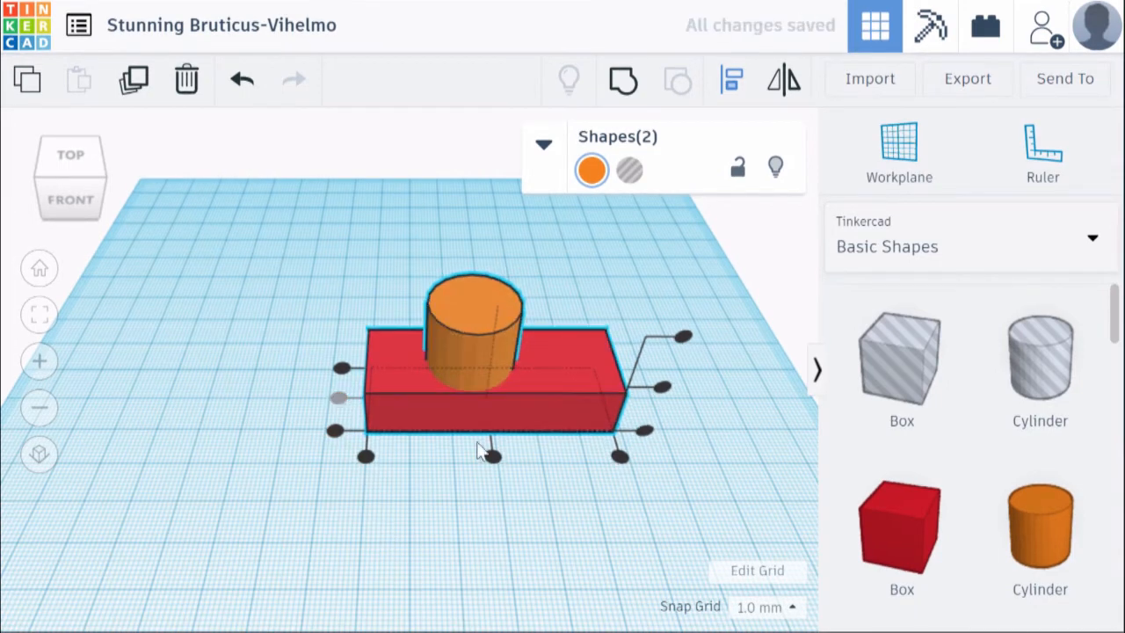
{"action": "left_click", "coordinate": [492, 456]}
{"action": "left_click", "coordinate": [620, 548]}
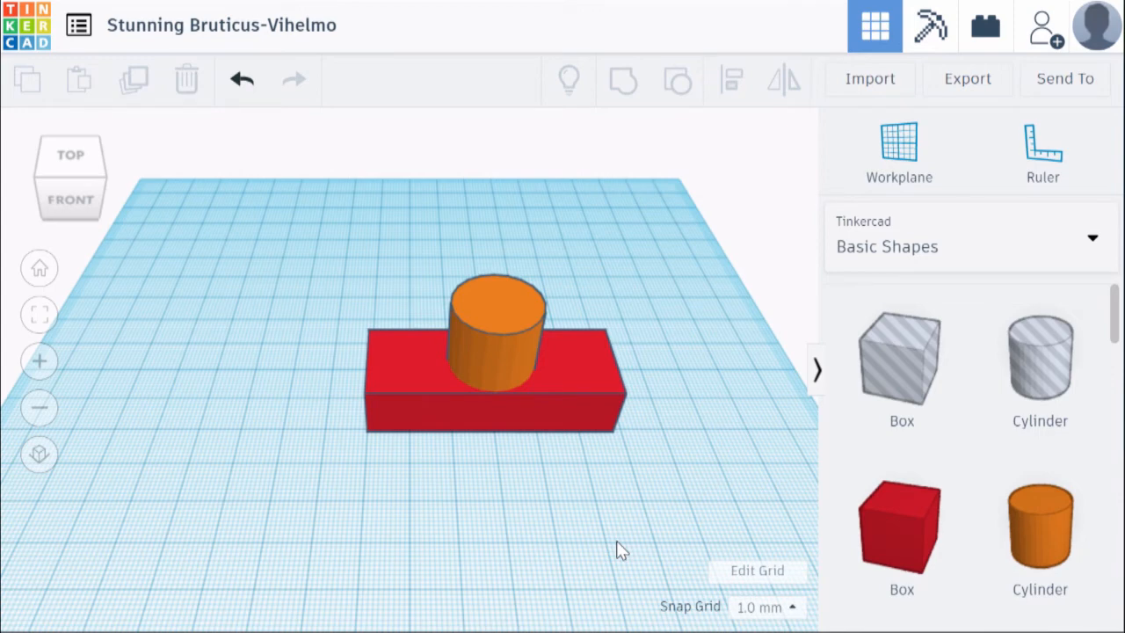
Turn the orange cylinder on the red box into a hole shape
{"action": "left_click", "coordinate": [506, 314]}
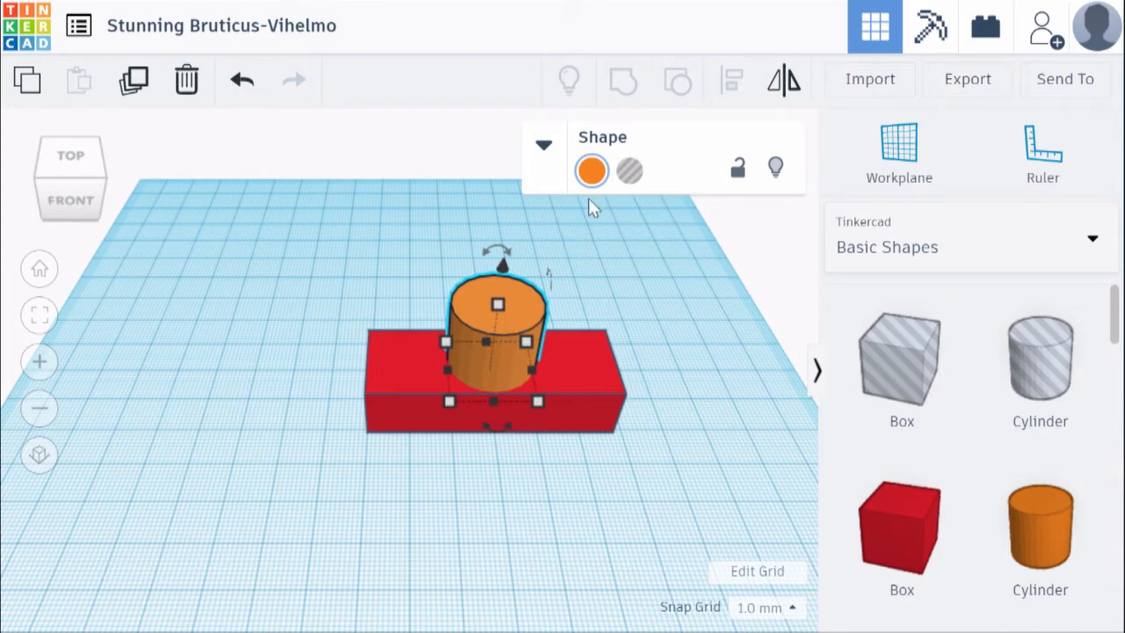
{"action": "left_click", "coordinate": [631, 174]}
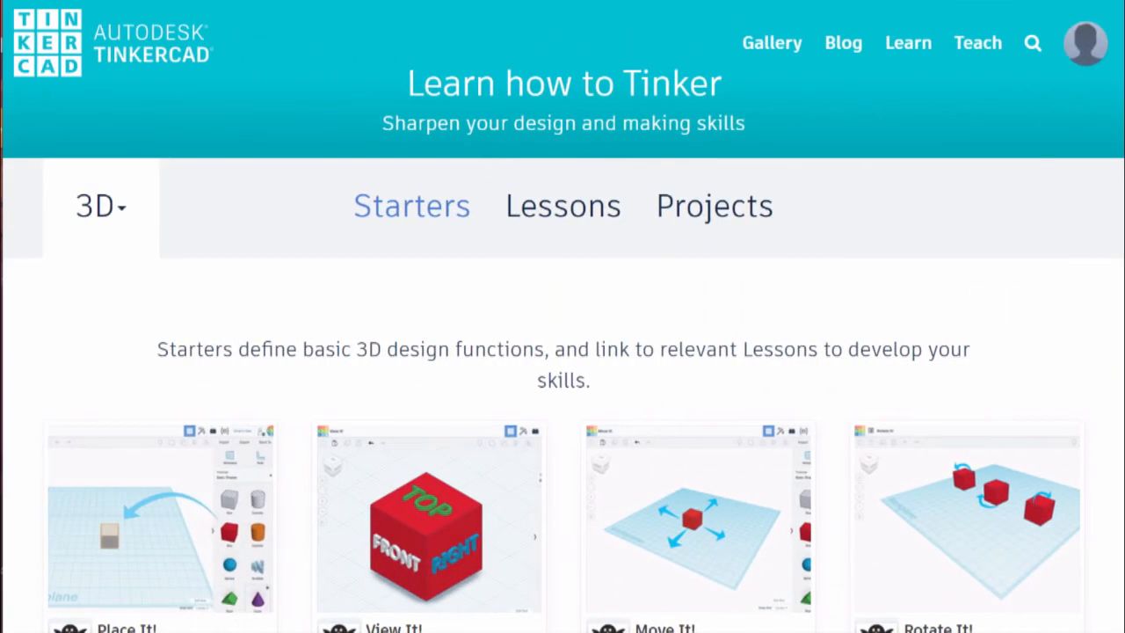
In Tinkercad's Place It! starter, place a red box on the outlined target and advance the tutorial
{"action": "scroll", "coordinate": [562, 352], "scroll_direction": "down", "scroll_amount": 2}
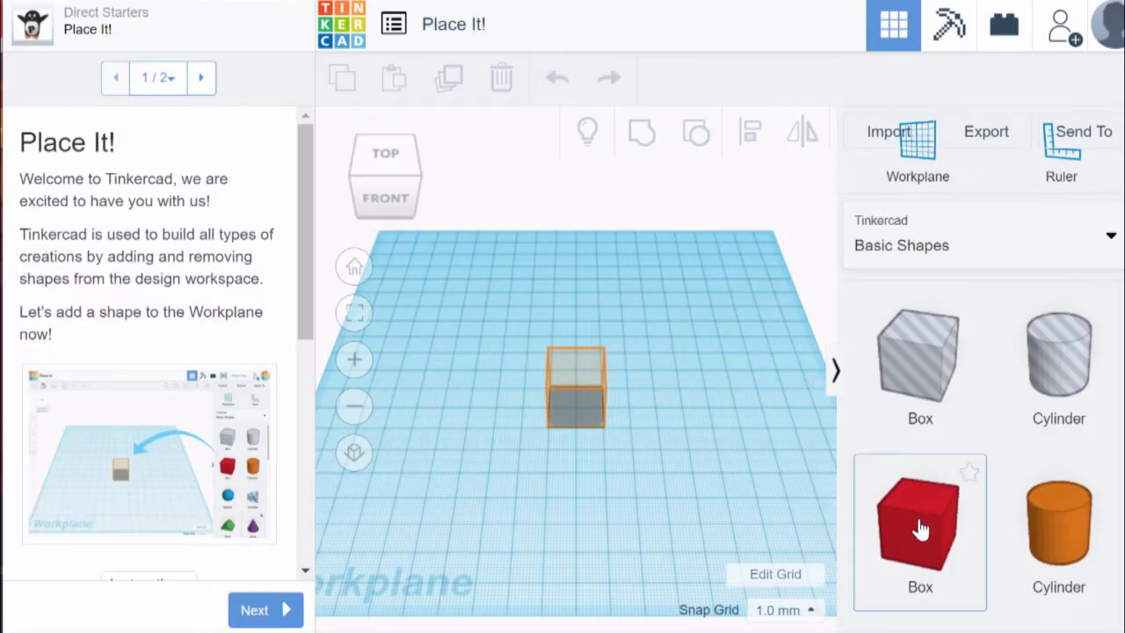
{"action": "left_click_drag", "start_coordinate": [920, 527], "coordinate": [576, 406]}
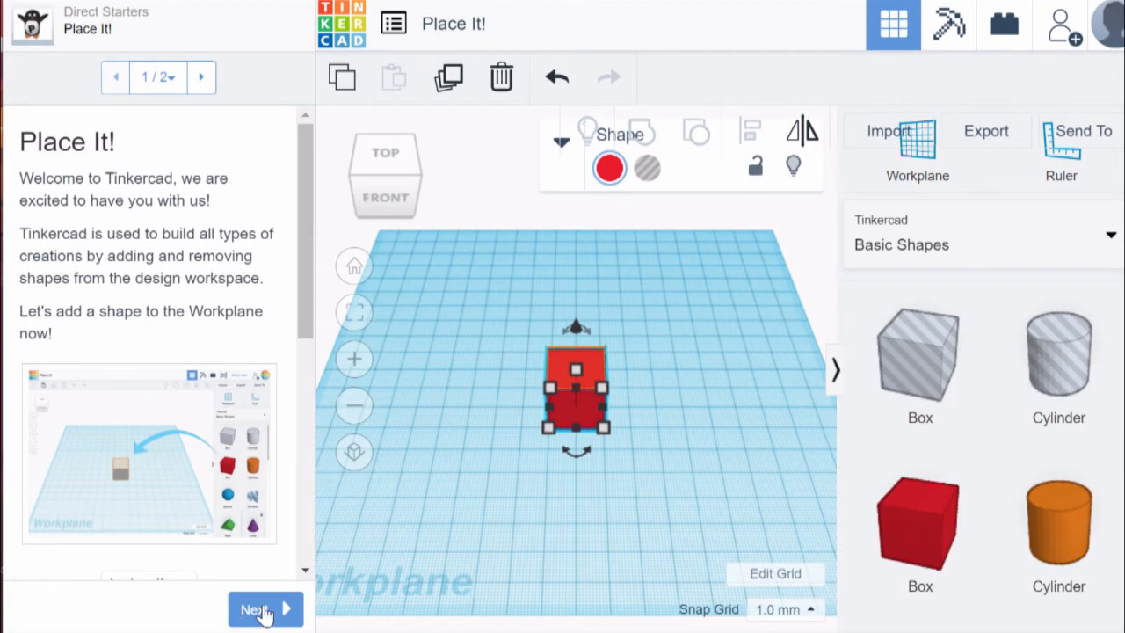
{"action": "left_click", "coordinate": [263, 610]}
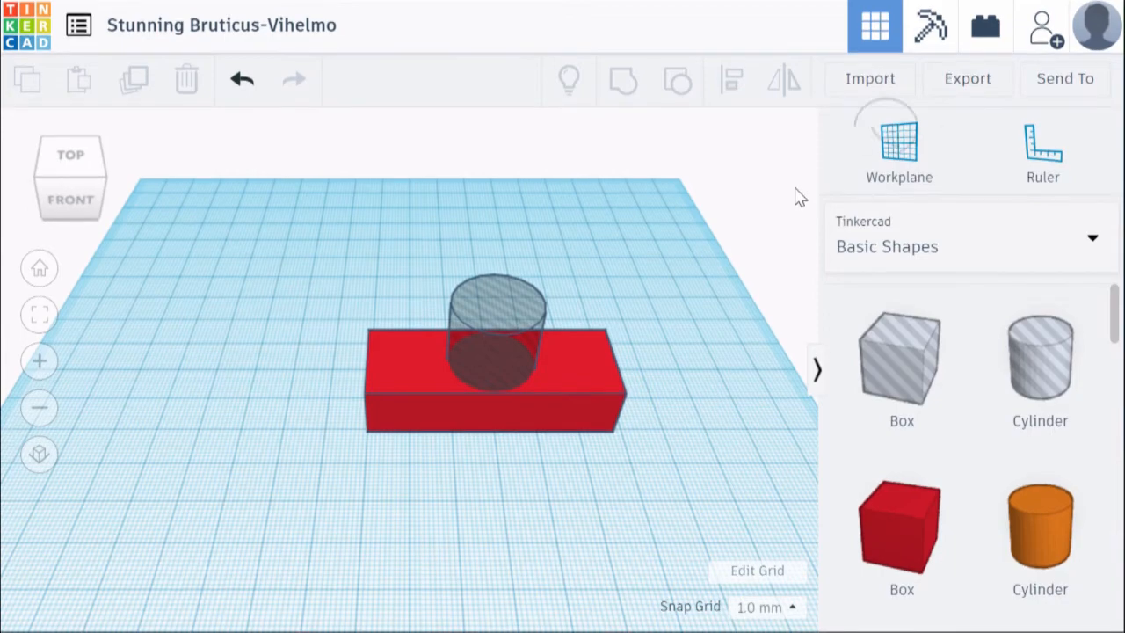
Export everything in the design as an .STL file for 3D printing
{"action": "left_click", "coordinate": [965, 81]}
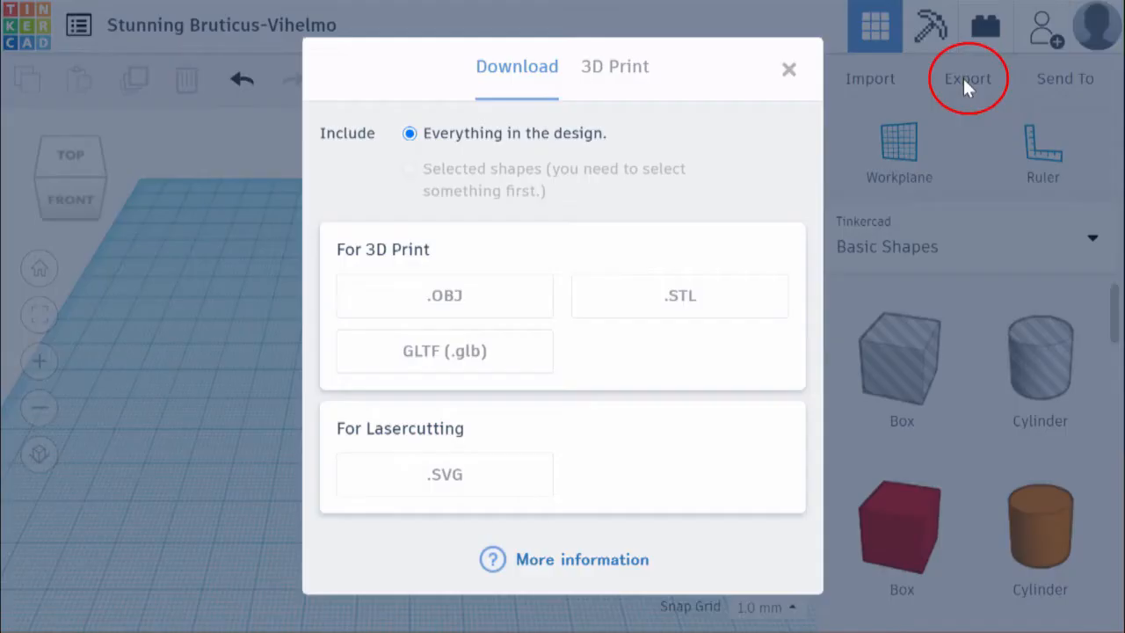
{"action": "left_click", "coordinate": [701, 314]}
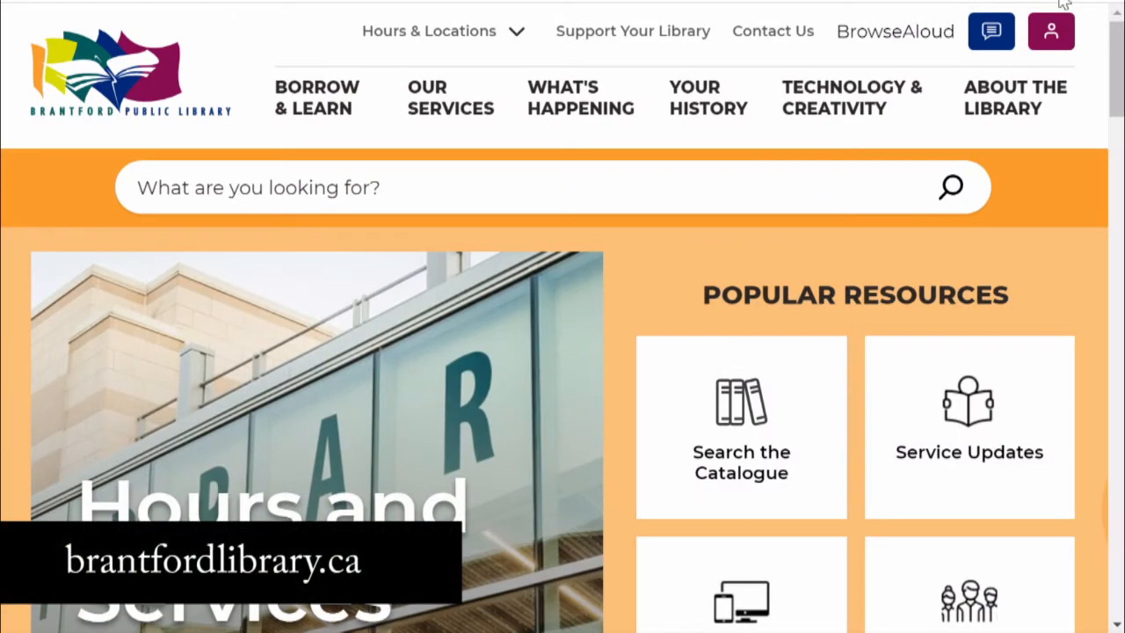
On the Brantford Public Library website, open the 3D Printing page and read through the 3D printing options
{"action": "mouse_move", "coordinate": [874, 110]}
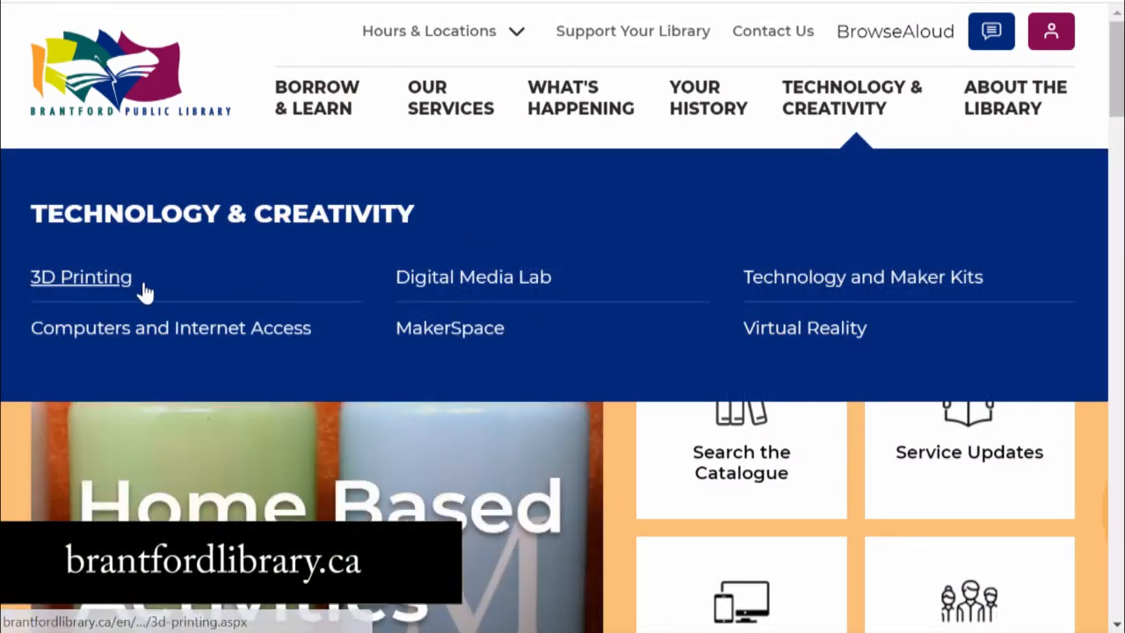
{"action": "left_click", "coordinate": [132, 292]}
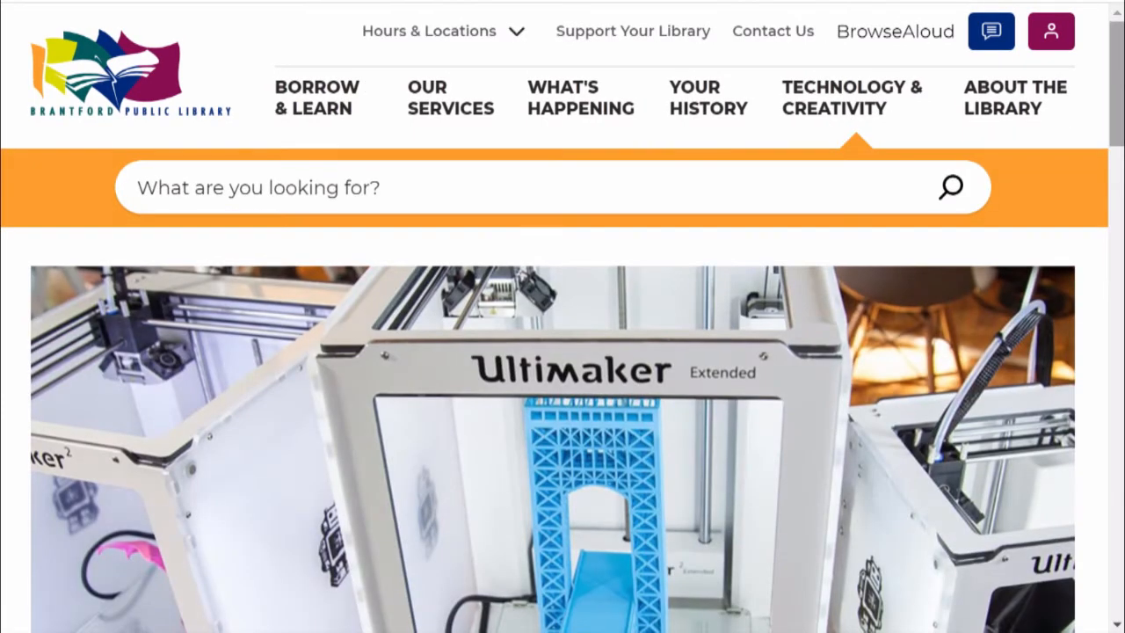
{"action": "scroll", "coordinate": [562, 351], "scroll_direction": "down", "scroll_amount": 3}
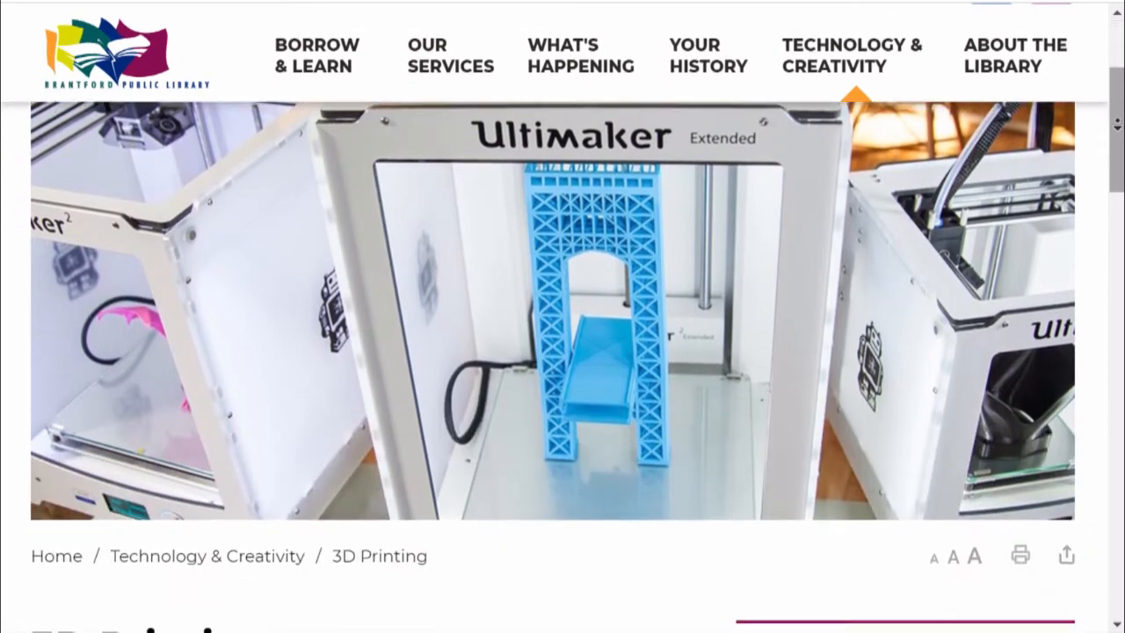
{"action": "scroll", "coordinate": [563, 351], "scroll_direction": "down", "scroll_amount": 5}
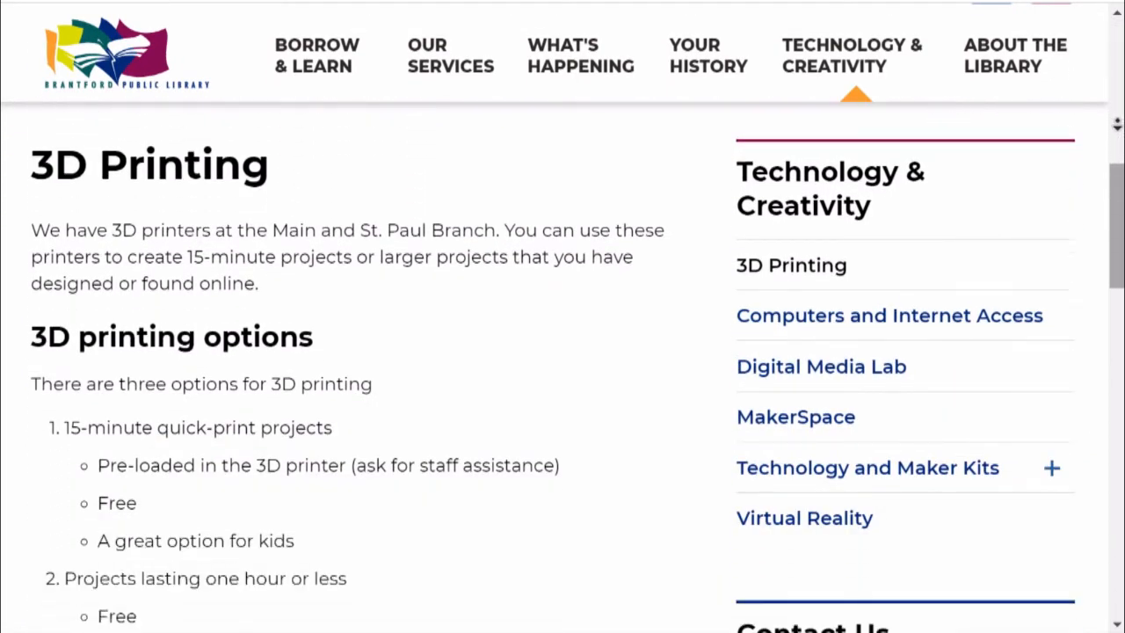
{"action": "scroll", "coordinate": [1118, 128], "scroll_direction": "down", "scroll_amount": 3}
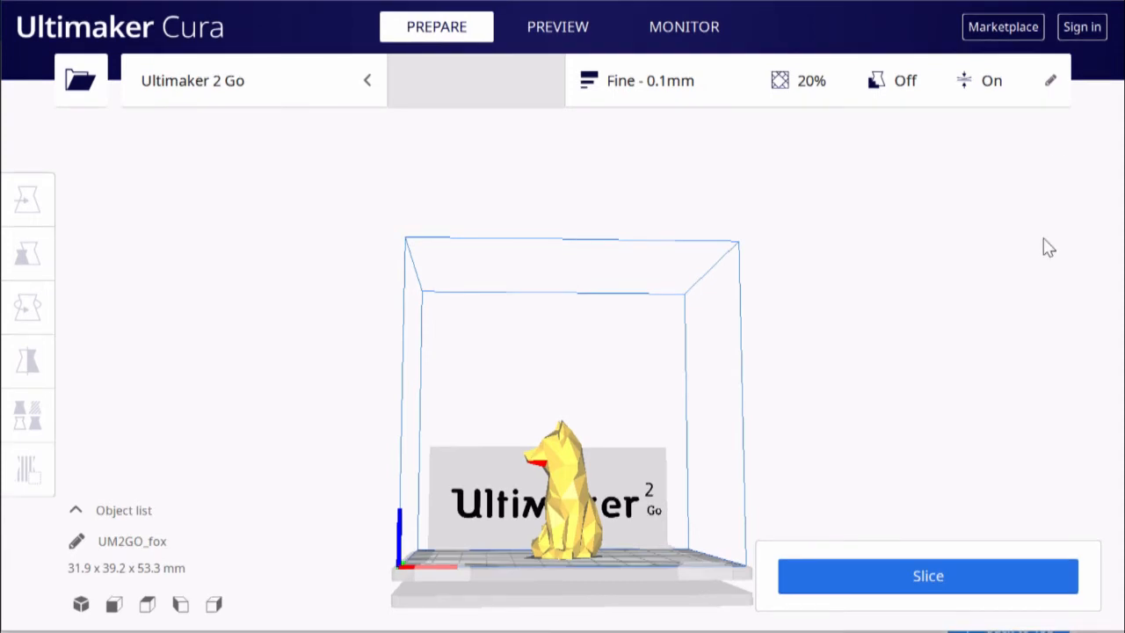
In Ultimaker Cura, examine the fox model's overhang and the Generate Support option in the print settings
{"action": "left_click", "coordinate": [899, 578]}
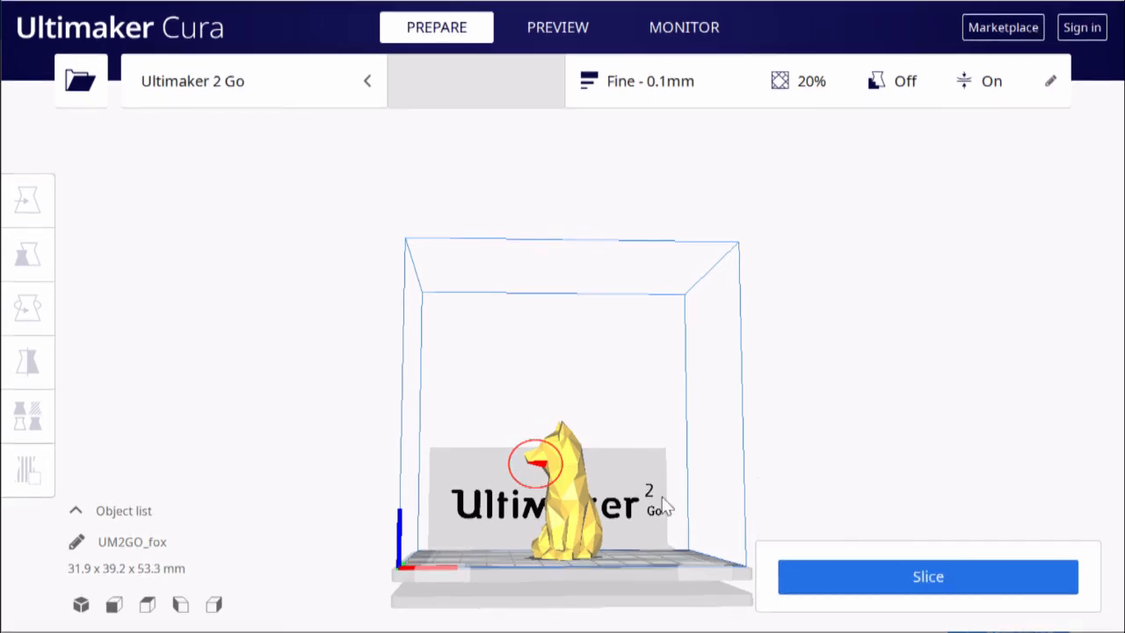
{"action": "left_click", "coordinate": [1057, 78]}
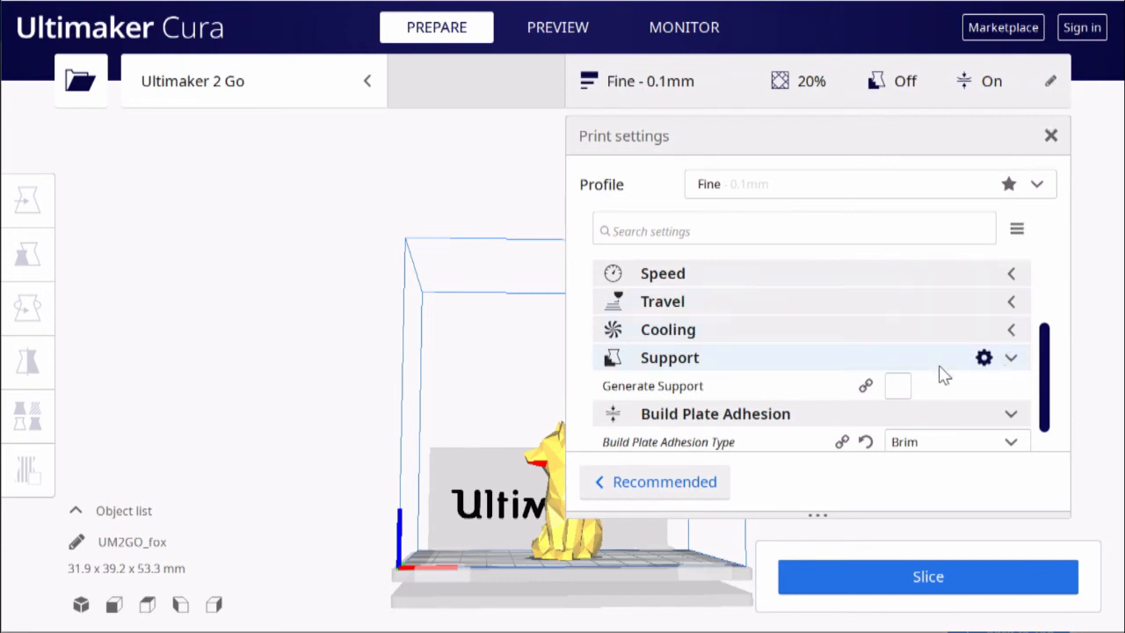
{"action": "mouse_move", "coordinate": [902, 393]}
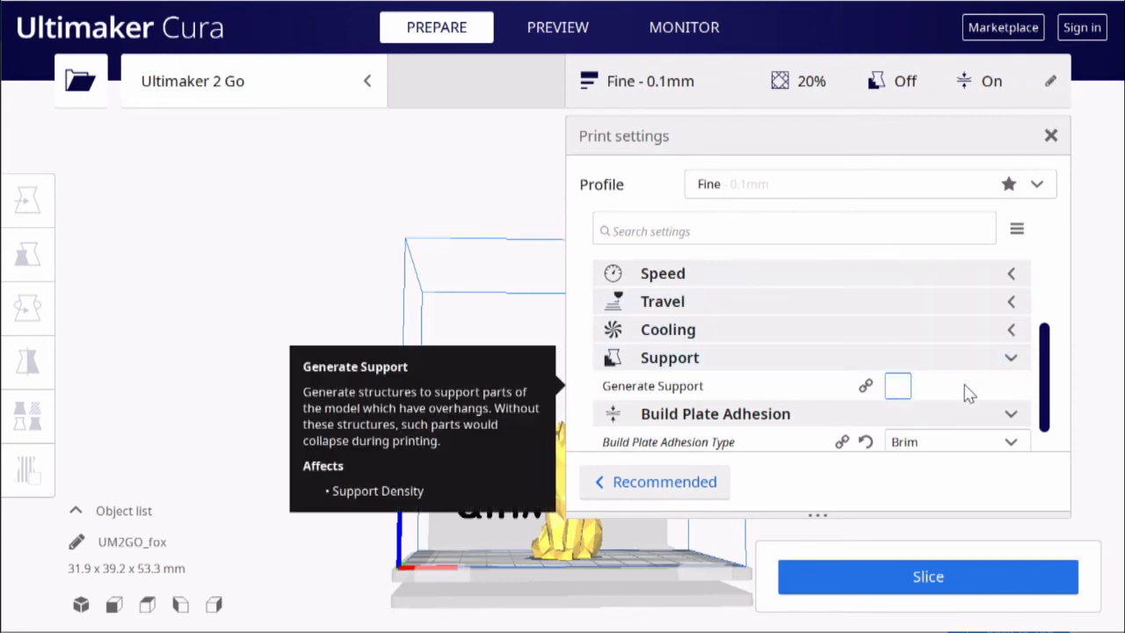
{"action": "left_click", "coordinate": [642, 497]}
{"action": "right_click_drag", "start_coordinate": [643, 509], "coordinate": [652, 558]}
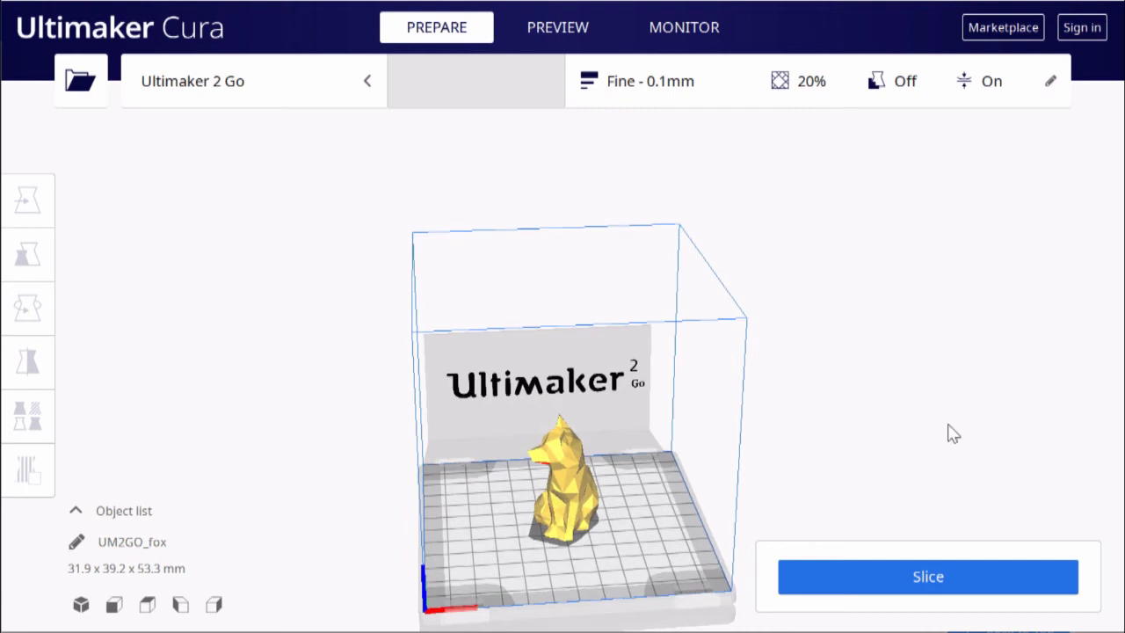
{"action": "left_click", "coordinate": [603, 513]}
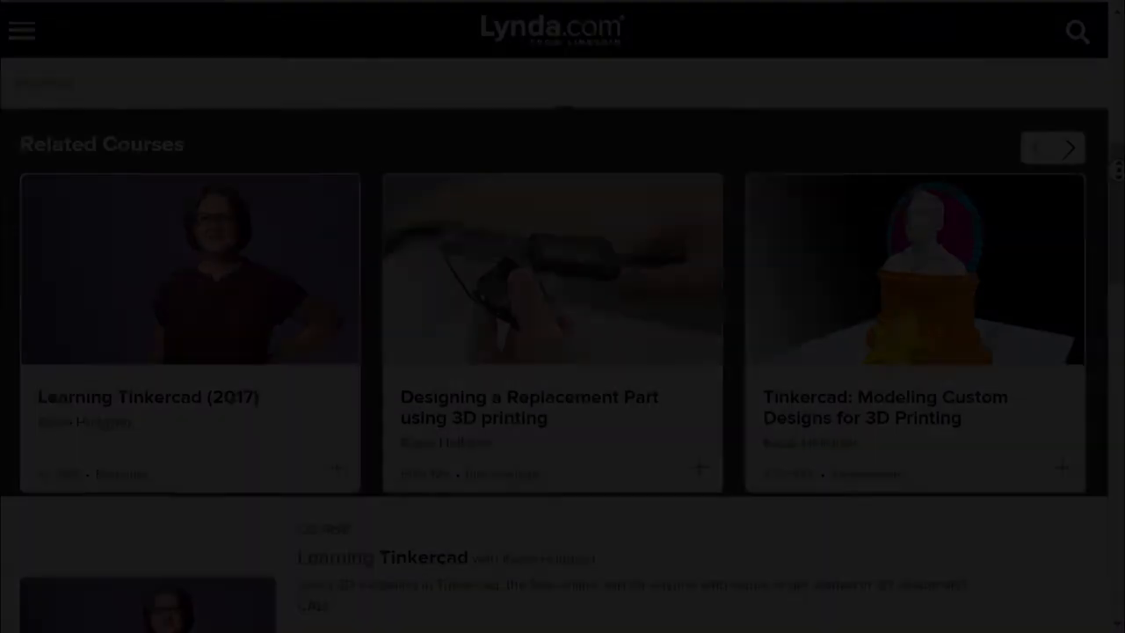
On Lynda.com, look through the Tinkercad course results for 3D modeling and 3D printing lessons
{"action": "scroll", "coordinate": [563, 369], "scroll_direction": "down", "scroll_amount": 2}
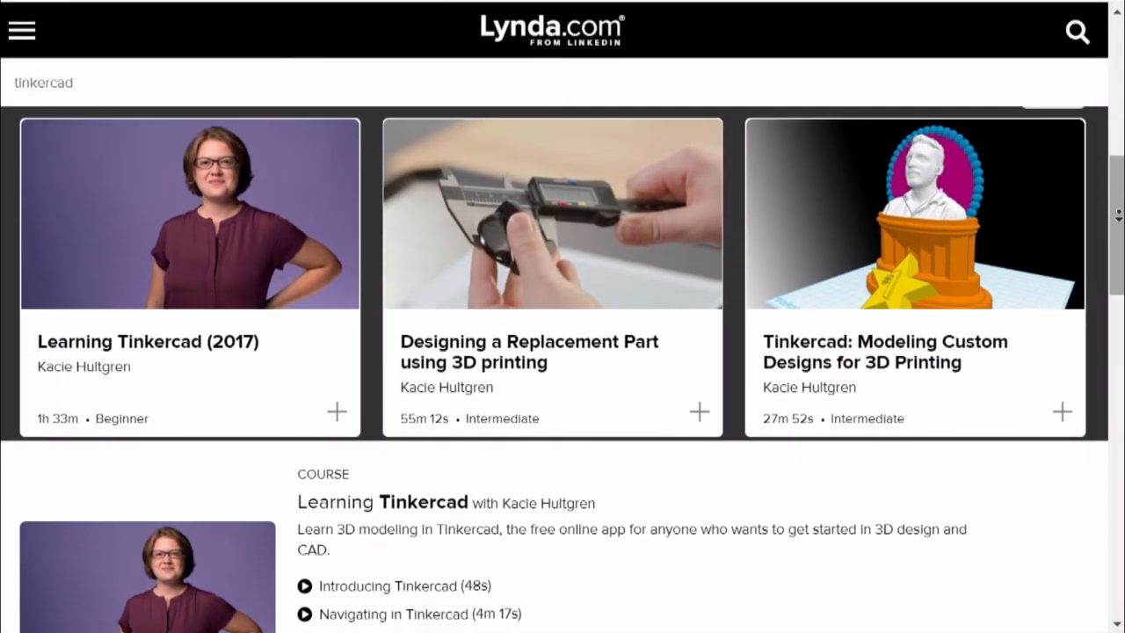
{"action": "scroll", "coordinate": [563, 369], "scroll_direction": "down", "scroll_amount": 4}
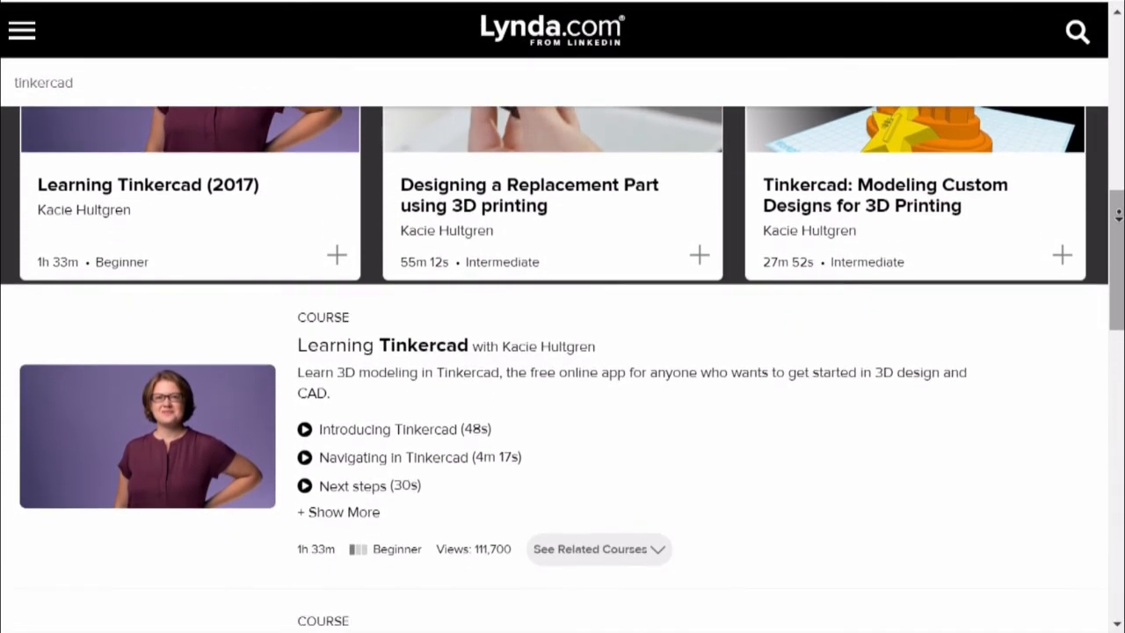
{"action": "scroll", "coordinate": [563, 369], "scroll_direction": "down", "scroll_amount": 3}
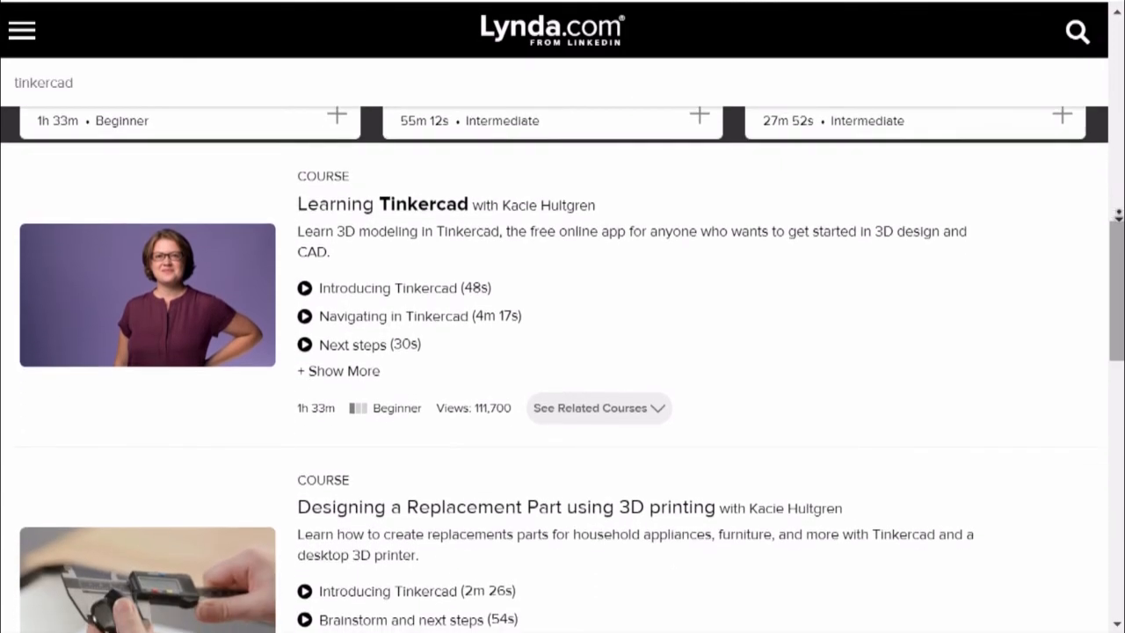
{"action": "scroll", "coordinate": [562, 369], "scroll_direction": "down", "scroll_amount": 3}
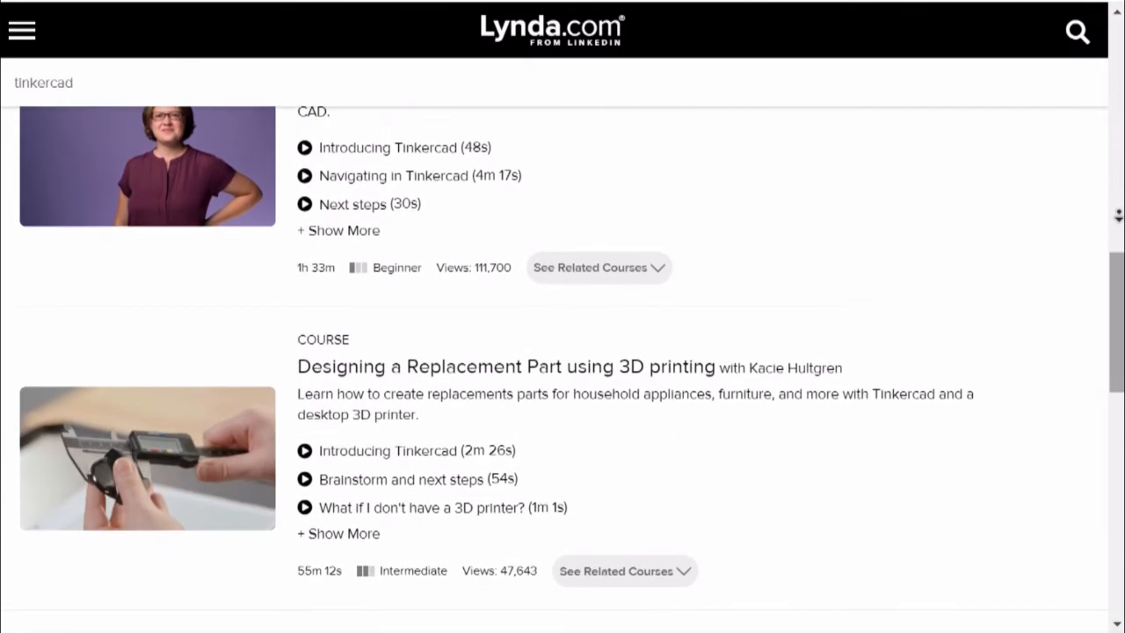
{"action": "scroll", "coordinate": [563, 369], "scroll_direction": "down", "scroll_amount": 3}
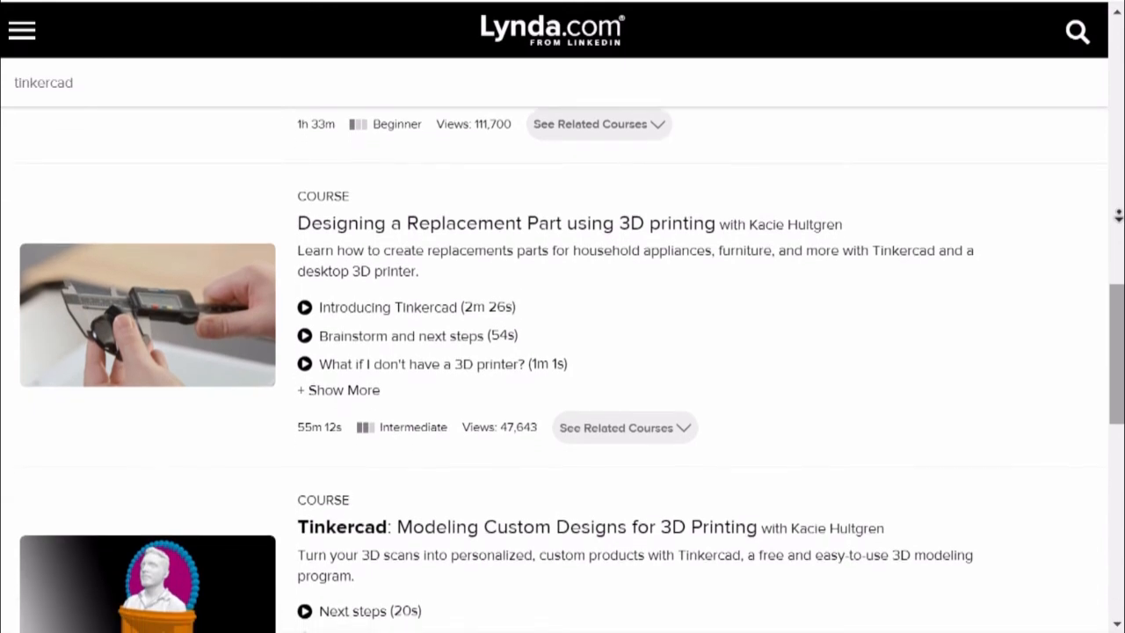
{"action": "scroll", "coordinate": [562, 369], "scroll_direction": "down", "scroll_amount": 2}
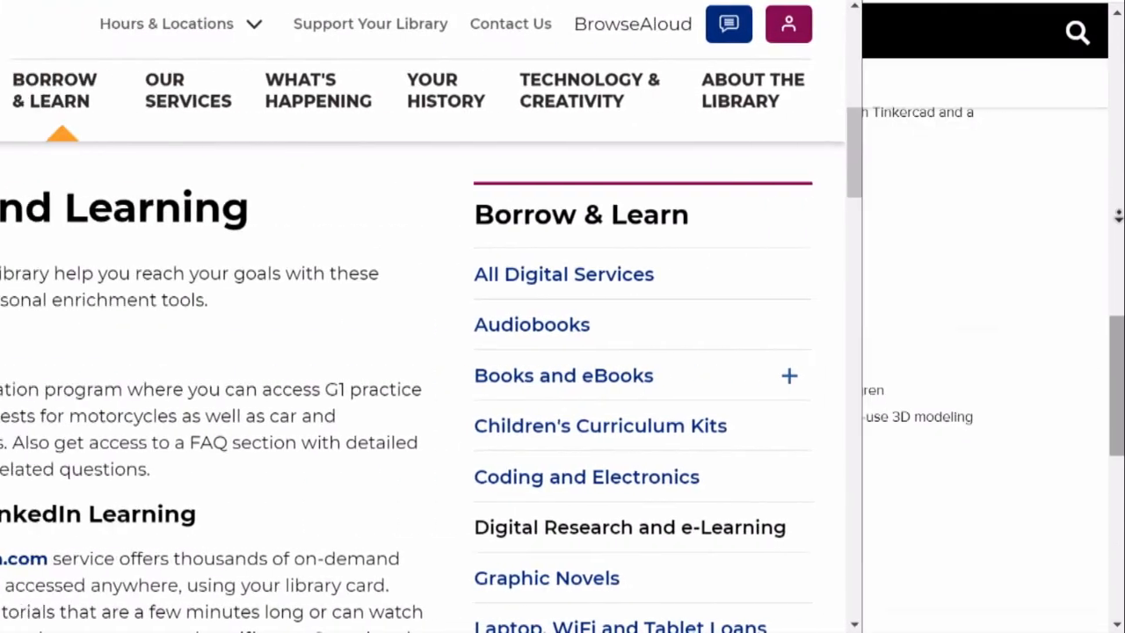